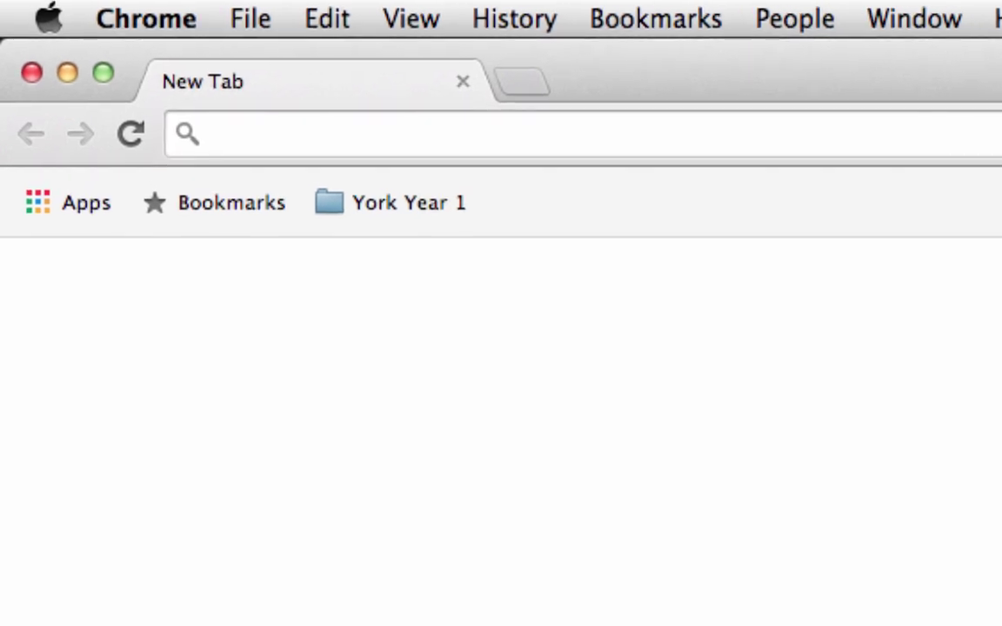
Search Google for 'webfas yorku' from Chrome's address bar.
type("web")
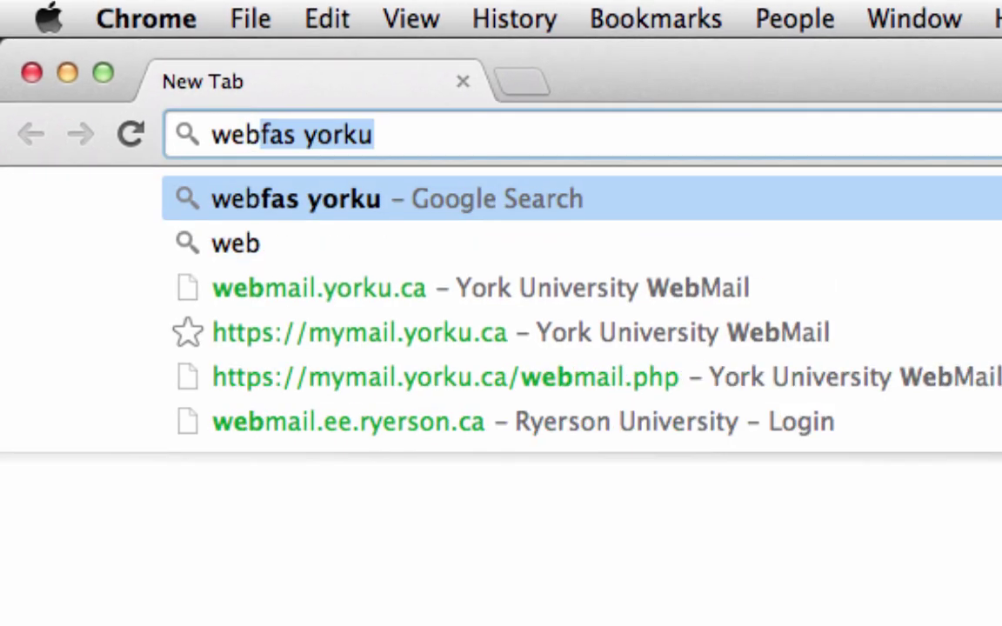
type("fas yorku")
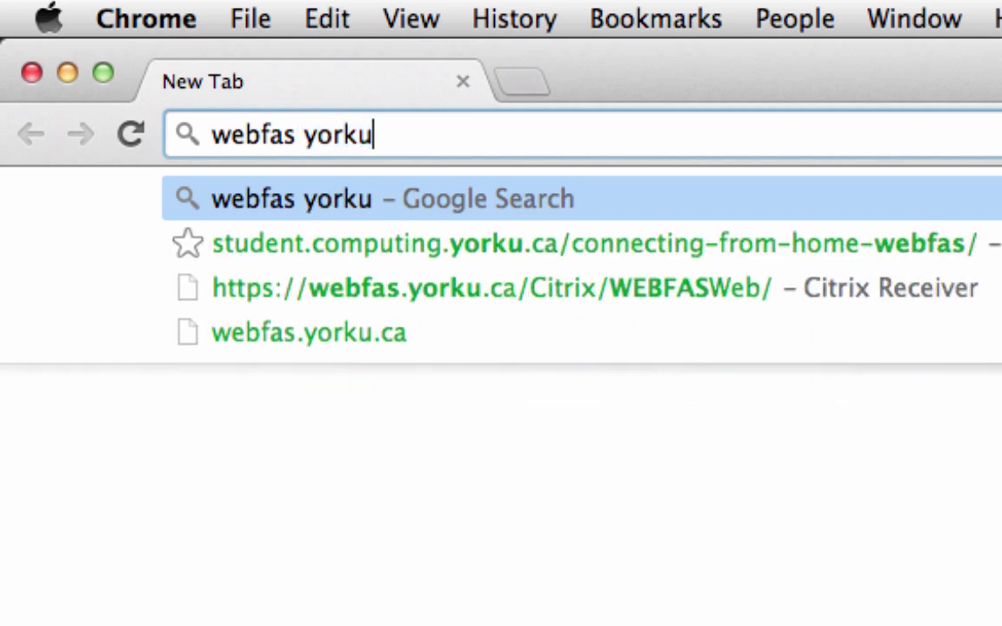
key("Return")
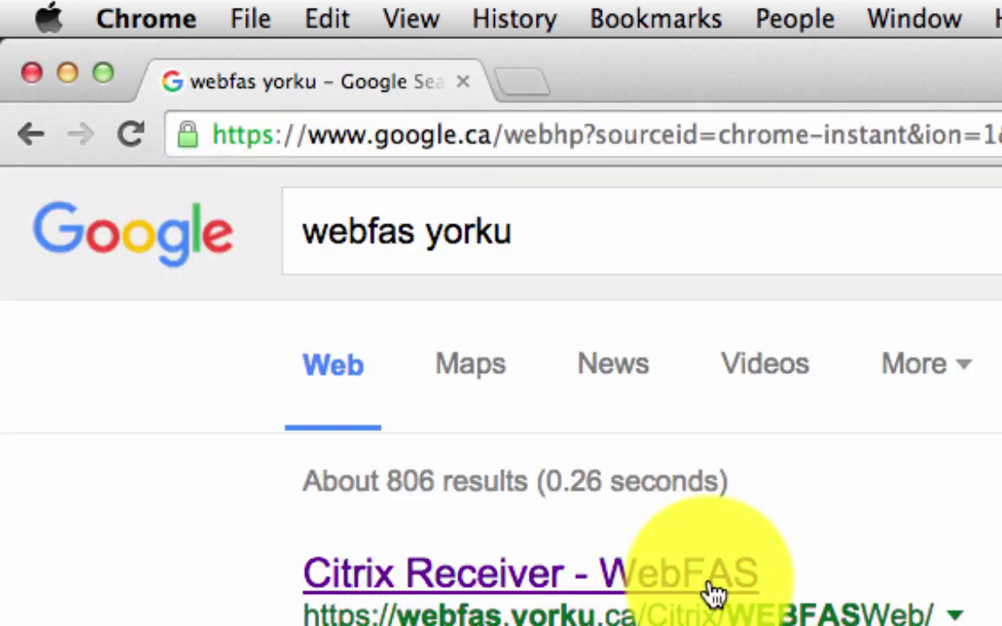
Open the Citrix Receiver – WebFAS result, accept the licence agreement, and download the installer.
left_click(707, 592)
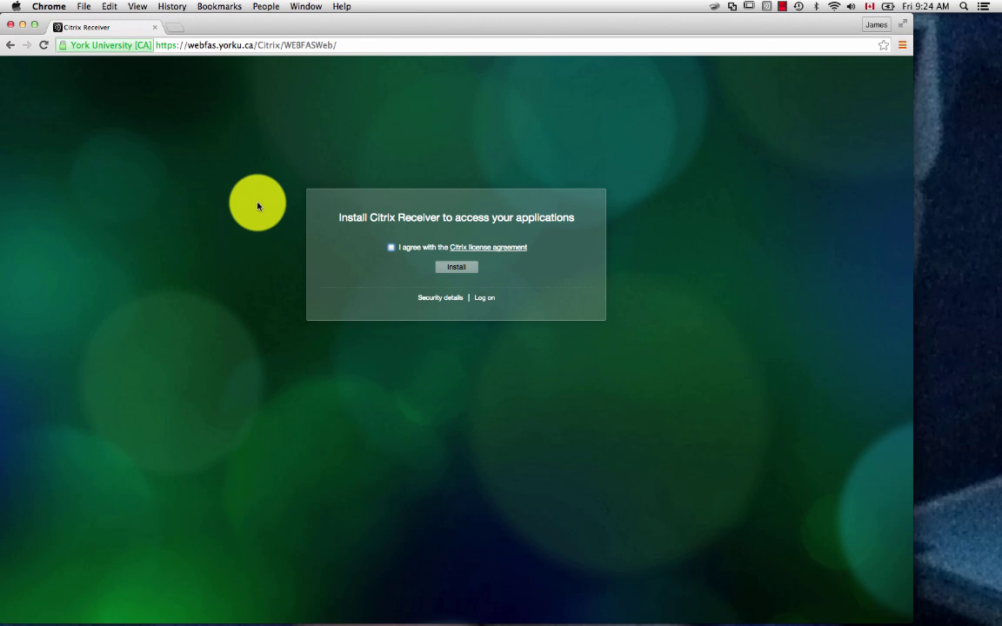
left_click(391, 247)
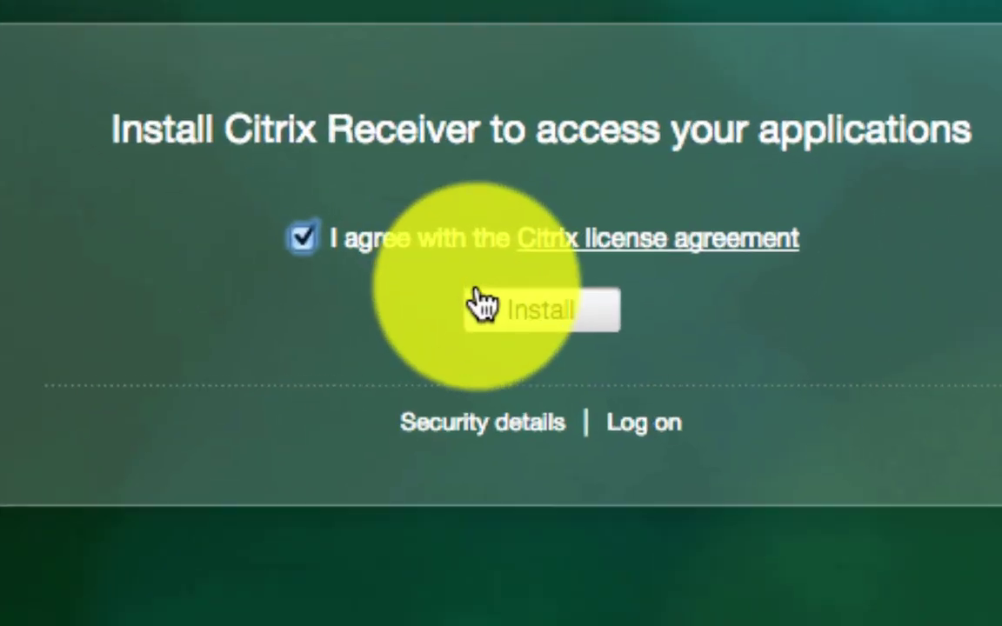
left_click(455, 267)
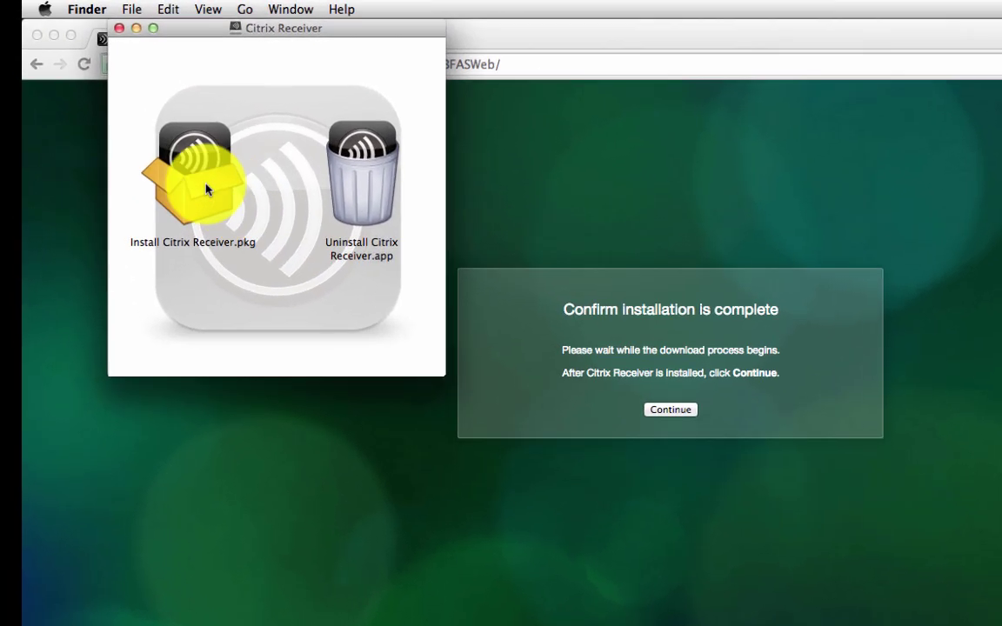
Run Install Citrix Receiver.pkg, agree to the licence, and authorise installation with the admin password.
left_click(137, 139)
double_click(203, 189)
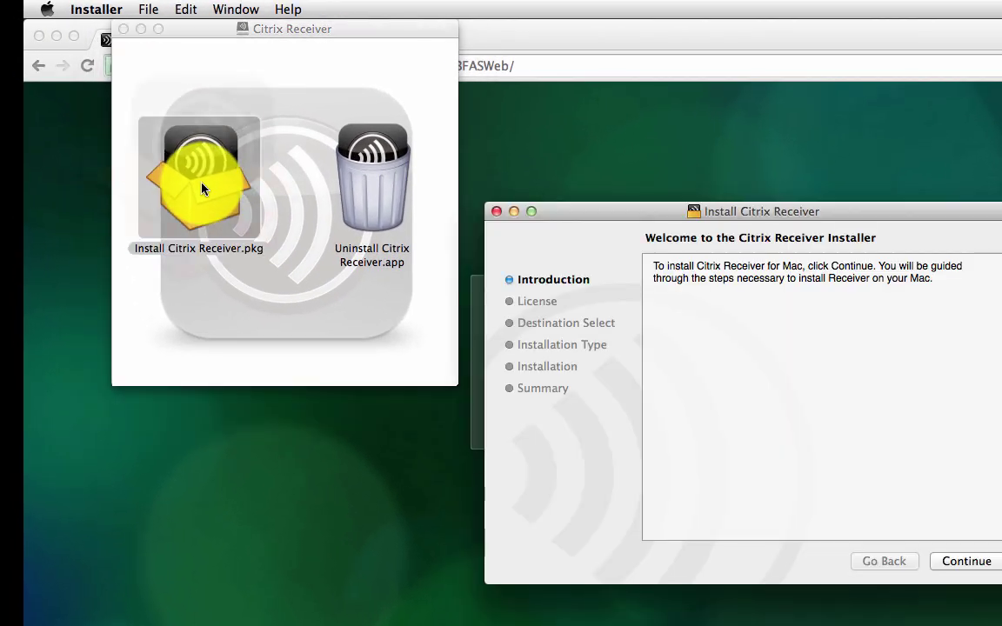
left_click(965, 561)
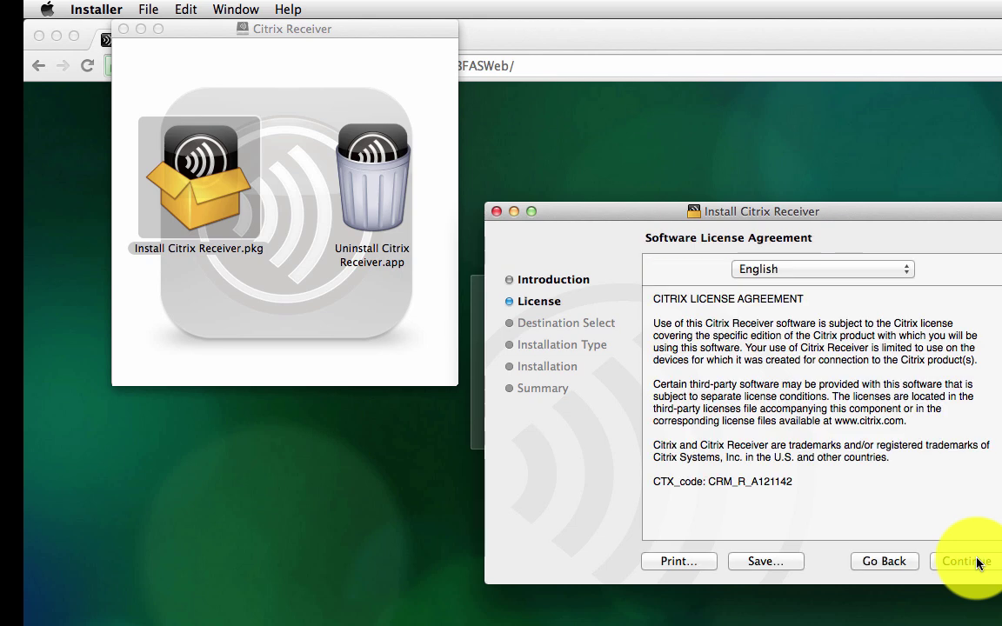
left_click(973, 562)
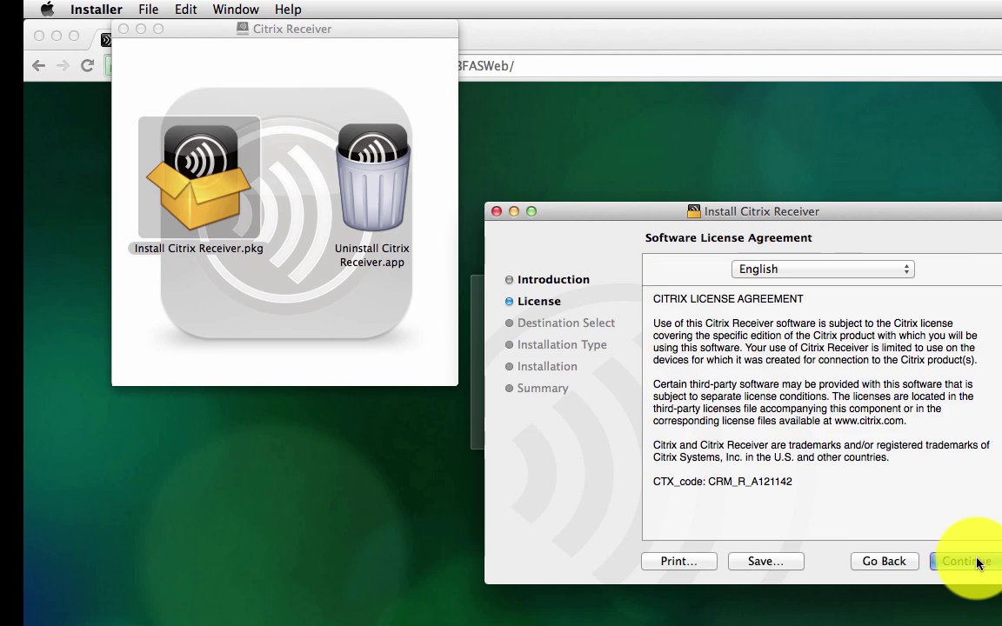
left_click(943, 353)
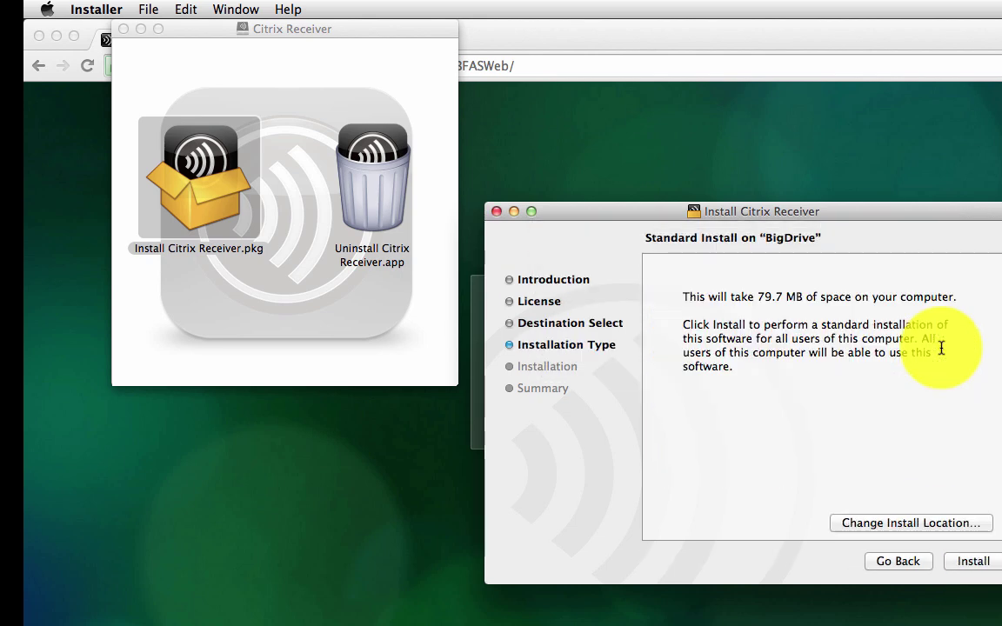
left_click(968, 567)
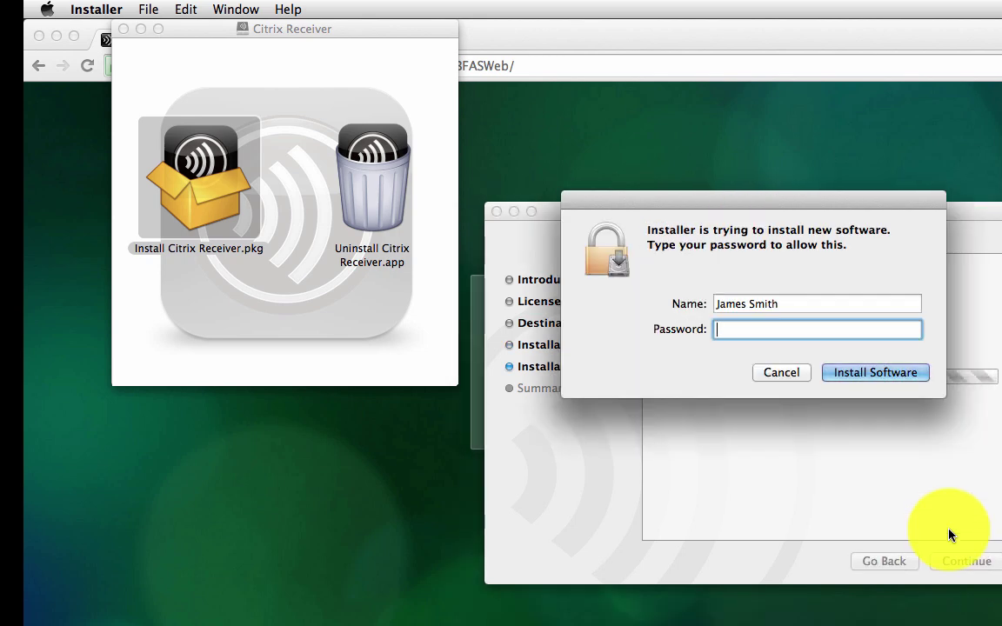
type("••••••••••")
key("Return")
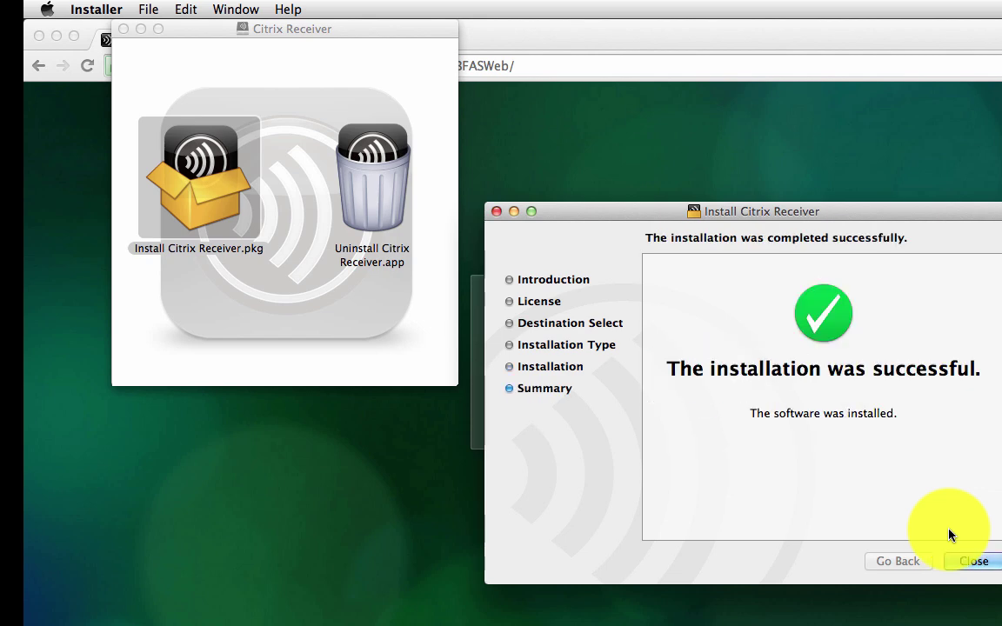
Close the finished installer and disk image window, and confirm installation is complete.
left_click(973, 562)
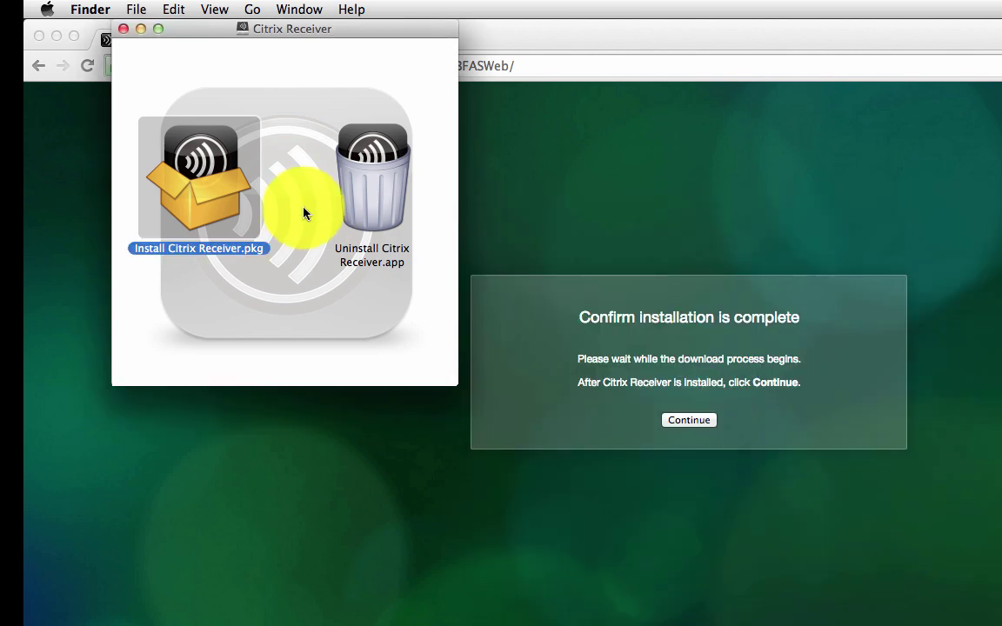
left_click(120, 31)
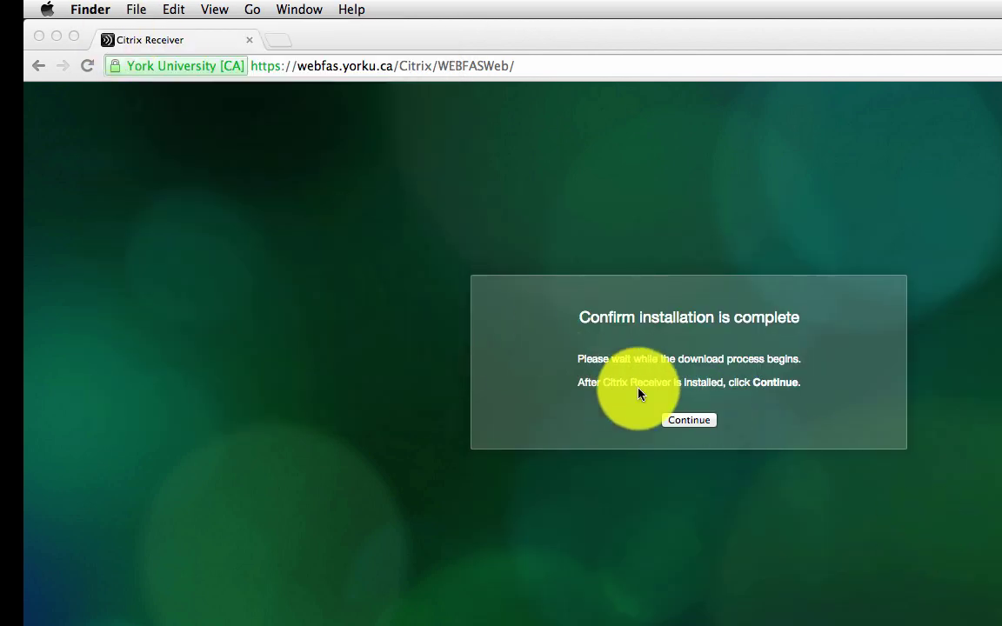
left_click(687, 423)
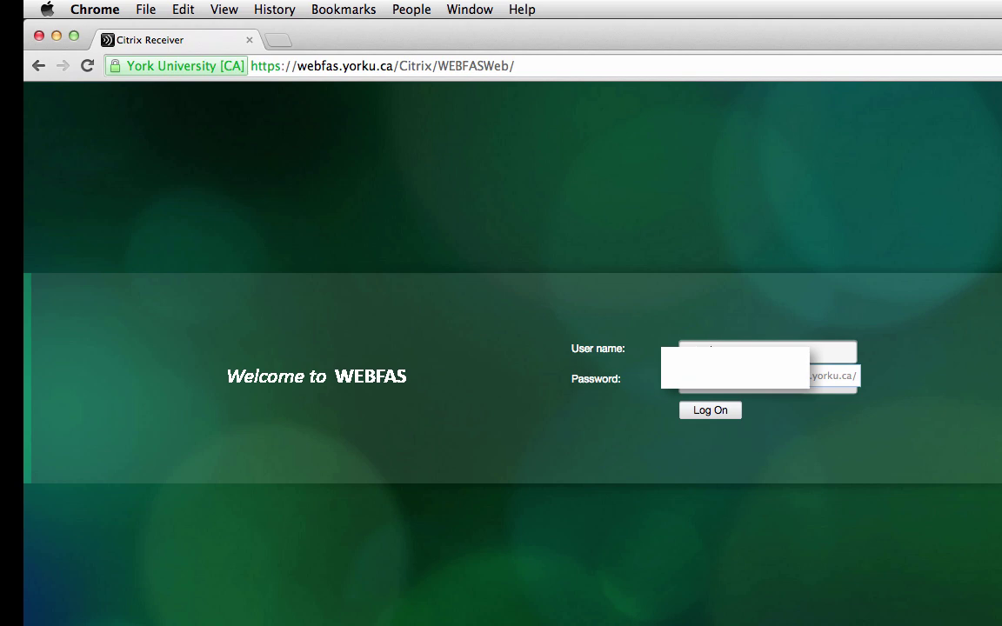
Log on to WEBFAS with the saved user name and password.
left_click(735, 375)
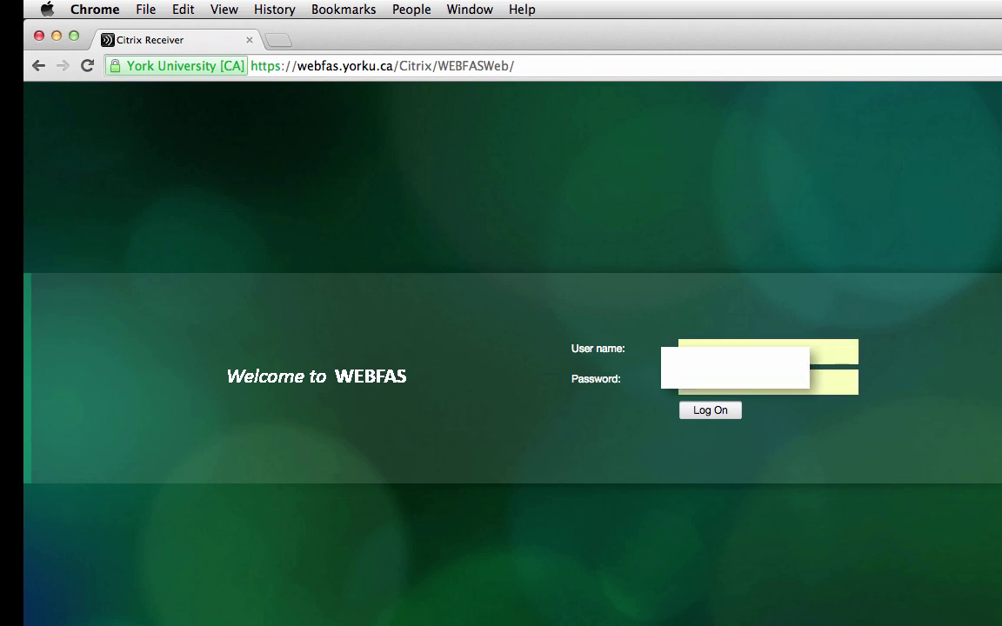
key("Return")
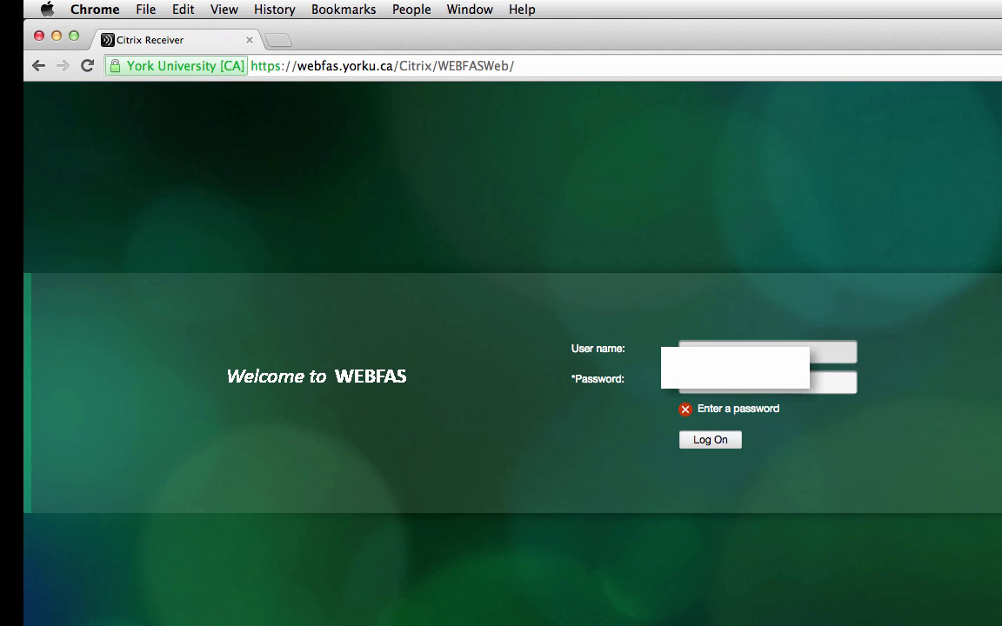
key("Return")
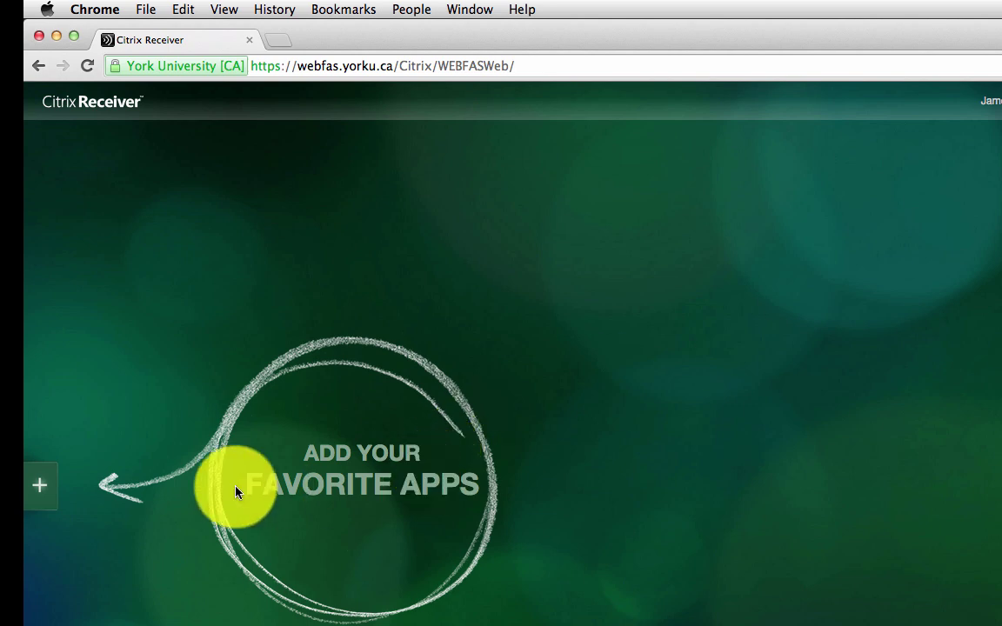
Add Matlab R2015a to favourites from All Apps and launch it.
left_click(49, 497)
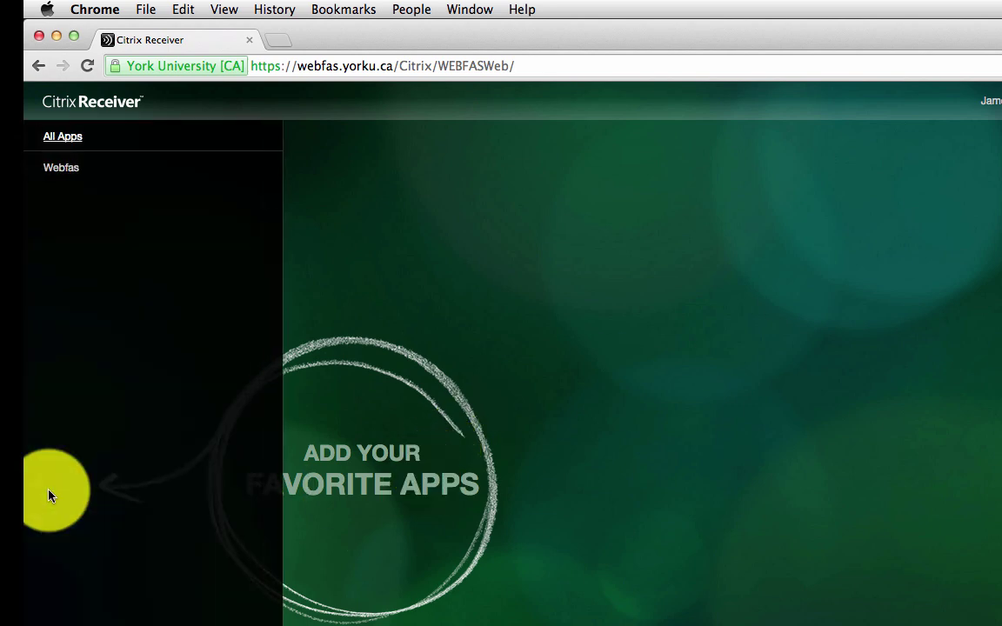
left_click(65, 139)
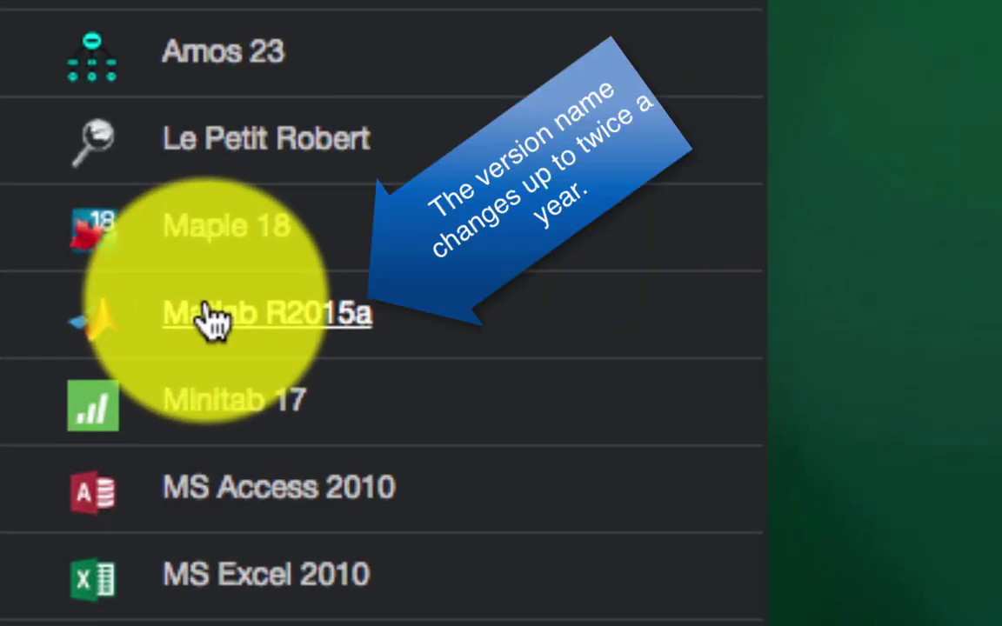
left_click(213, 315)
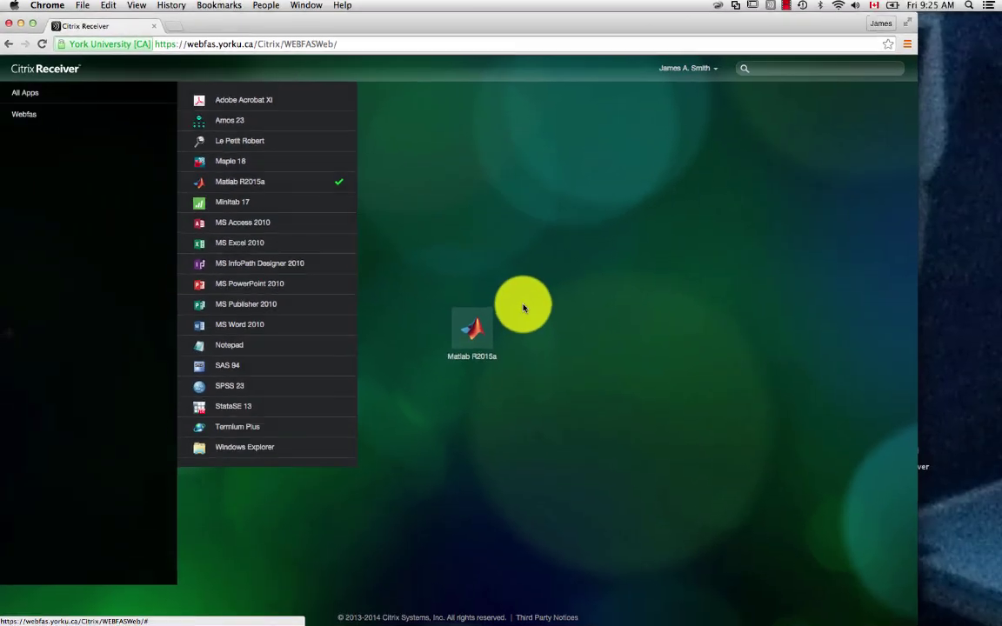
left_click(524, 308)
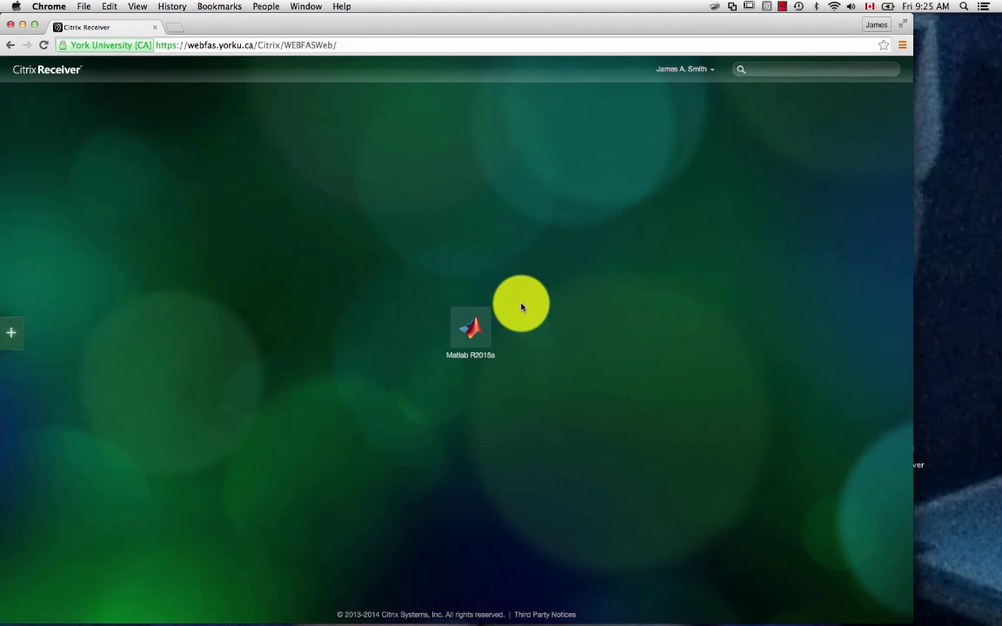
left_click(473, 335)
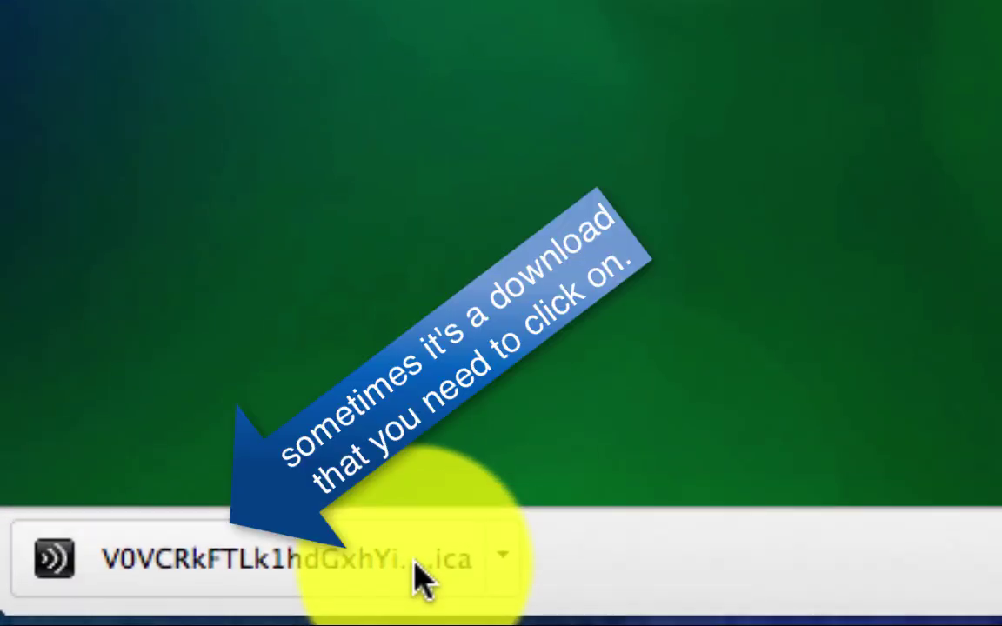
Open the downloaded .ica file to start MATLAB in Citrix Viewer and move its window left.
left_click(333, 566)
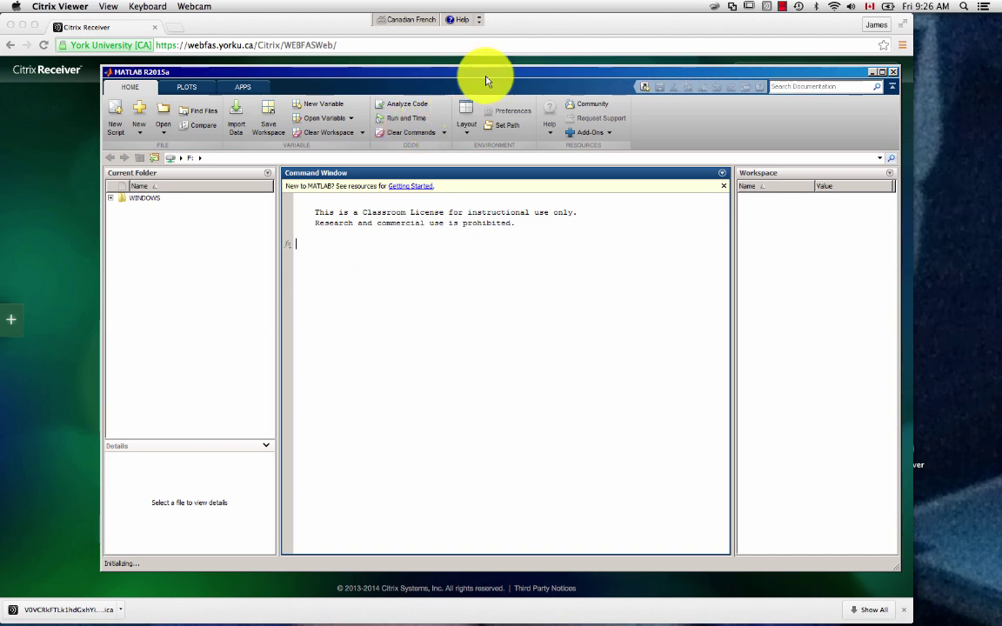
mouse_move(486, 80)
left_mouse_down()
mouse_move(424, 94)
mouse_move(452, 73)
left_mouse_up()
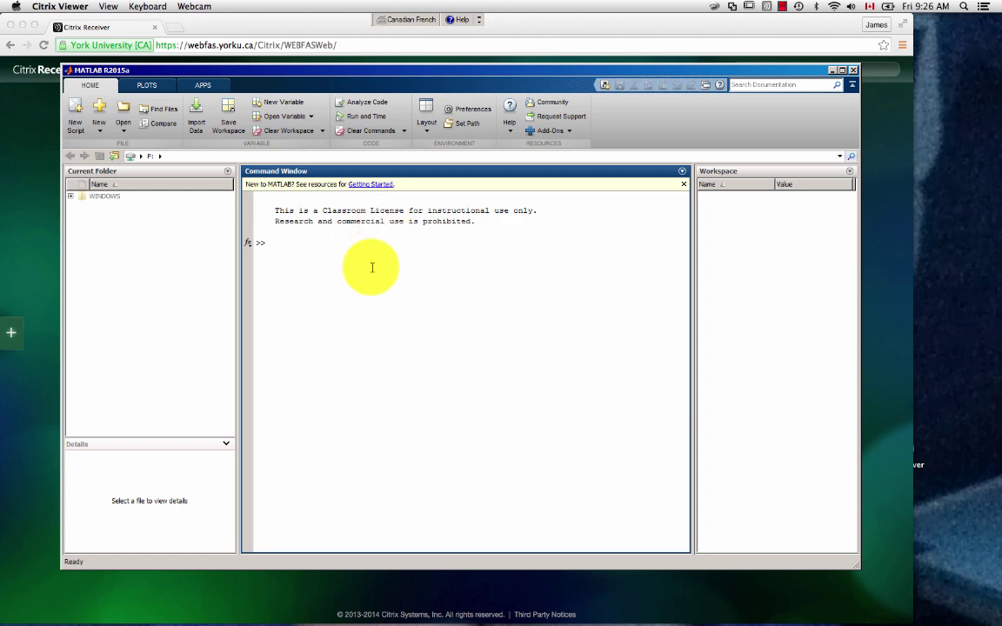
Type 'plot' at the prompt and switch the Citrix keyboard layout from Canadian French to US.
type("plot")
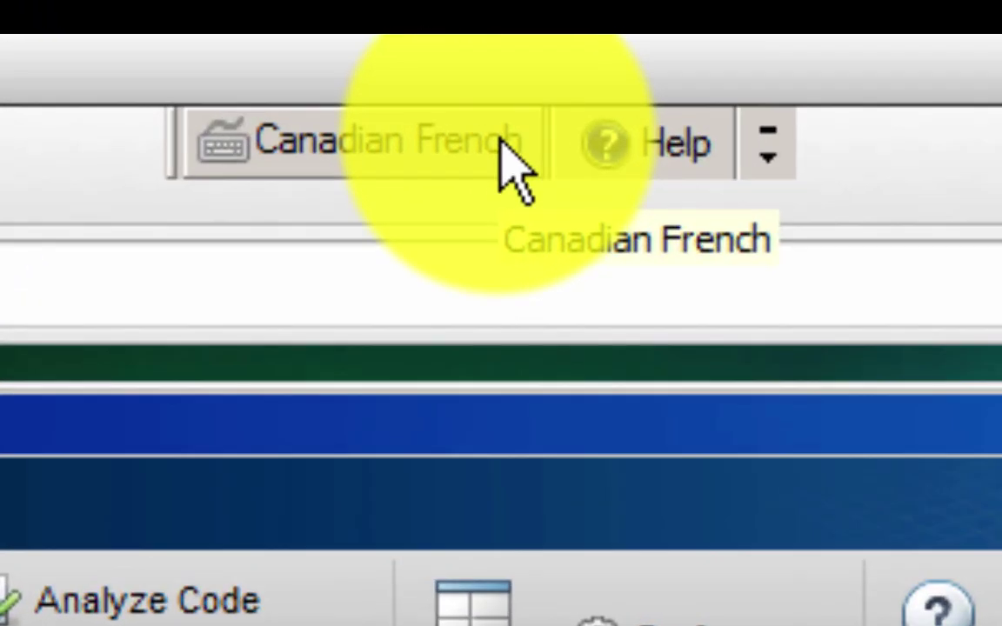
left_click(513, 170)
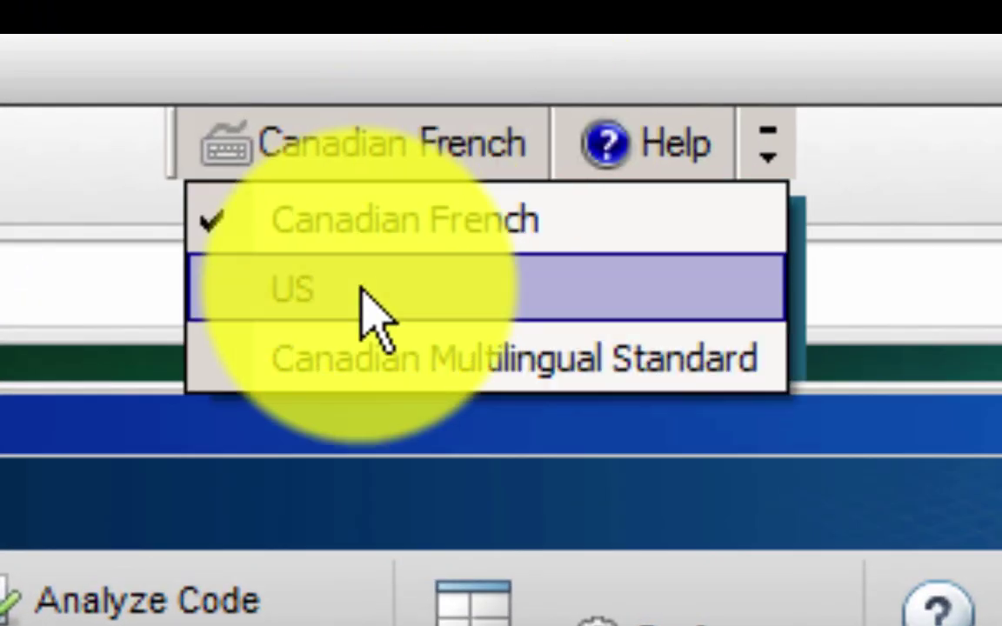
left_click(362, 288)
type("plot")
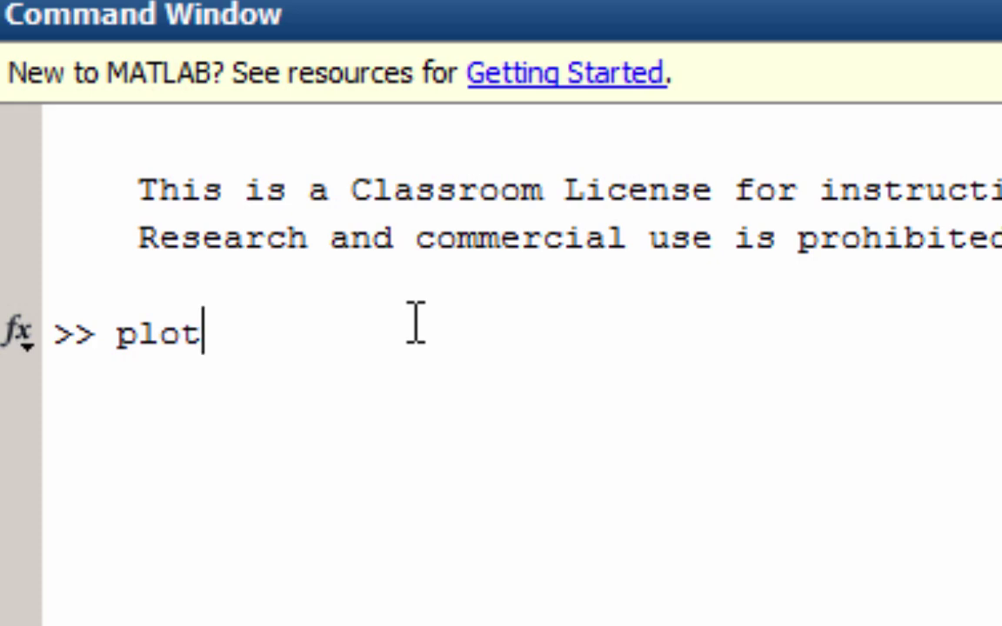
type("(")
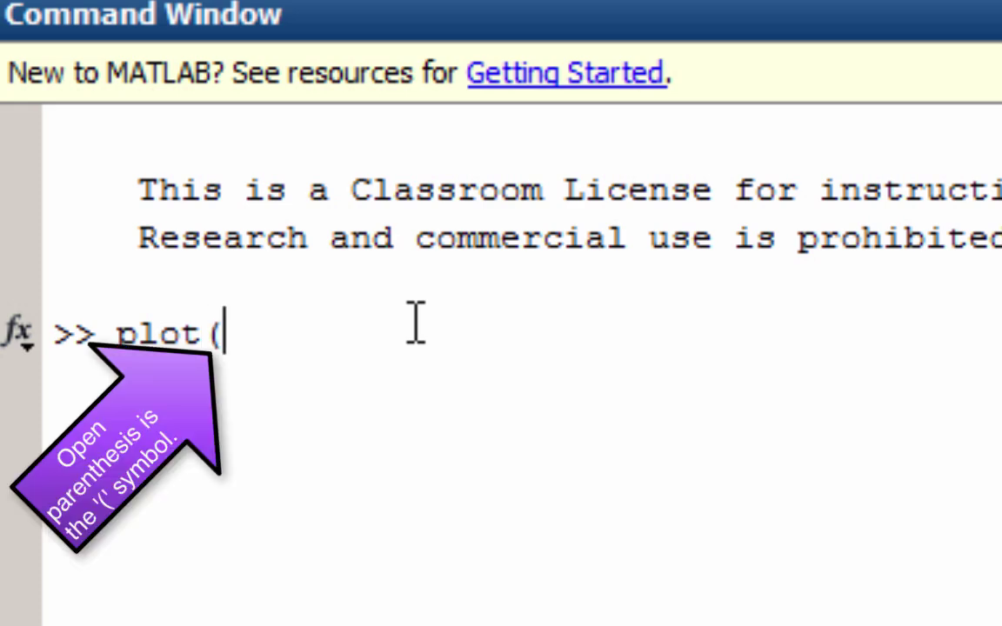
type("[")
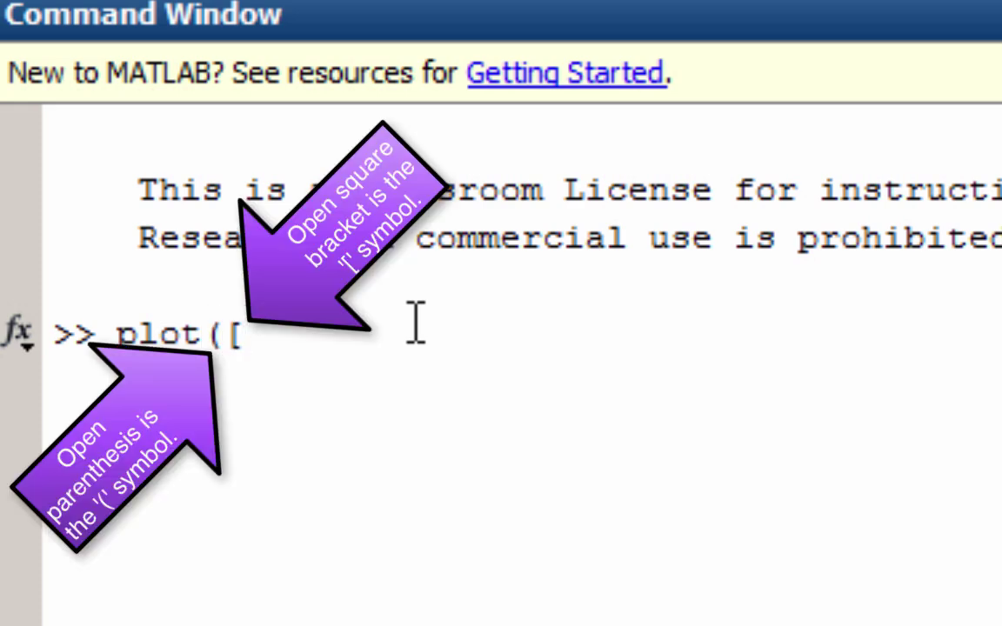
type("1 2 3")
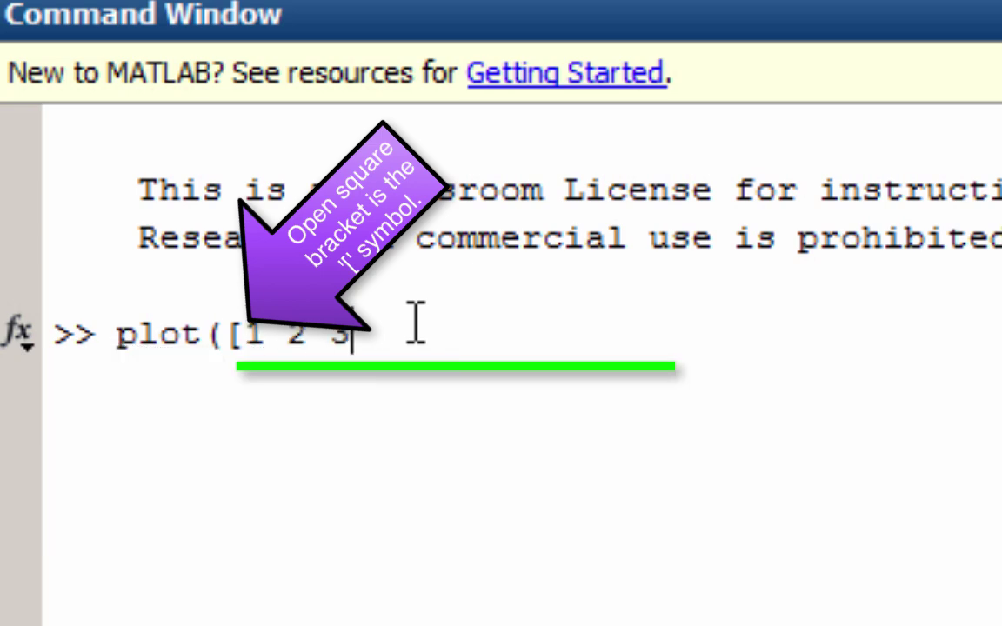
type(" 4 5 6 ")
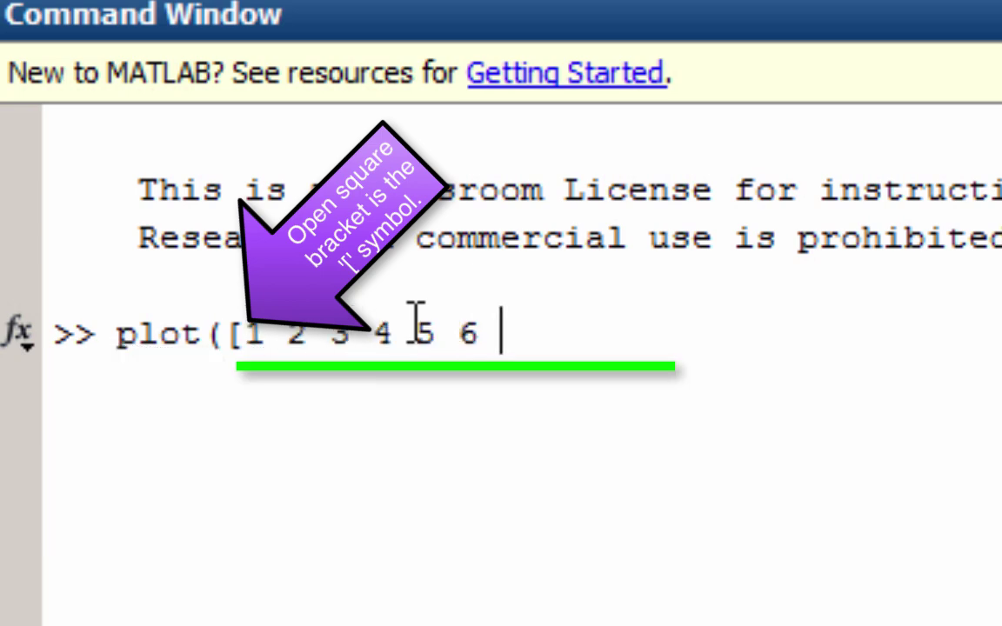
type("7 9")
key("BackSpace")
key("BackSpace")
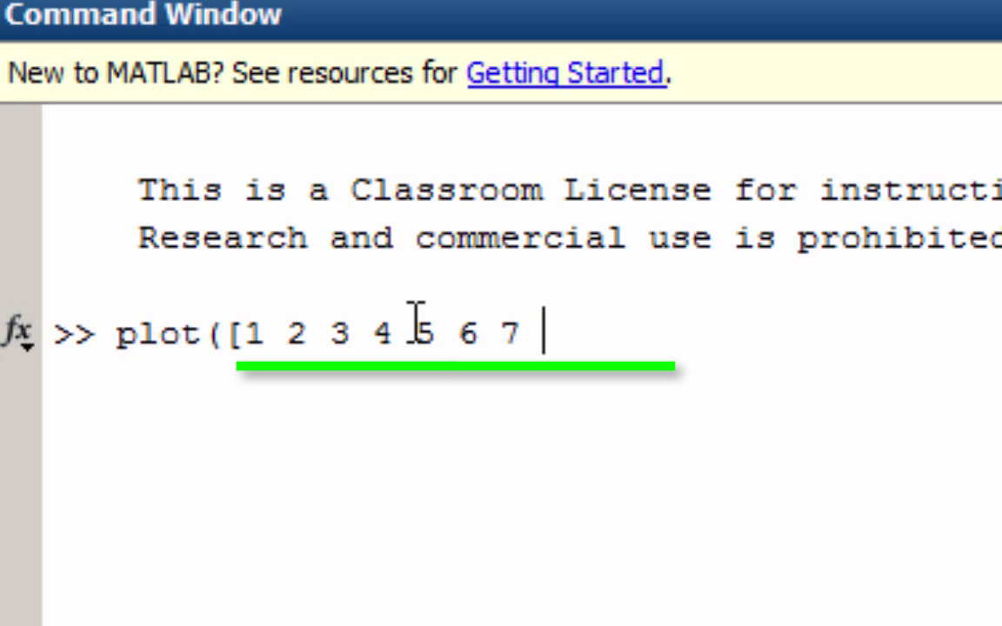
type("8 9 10")
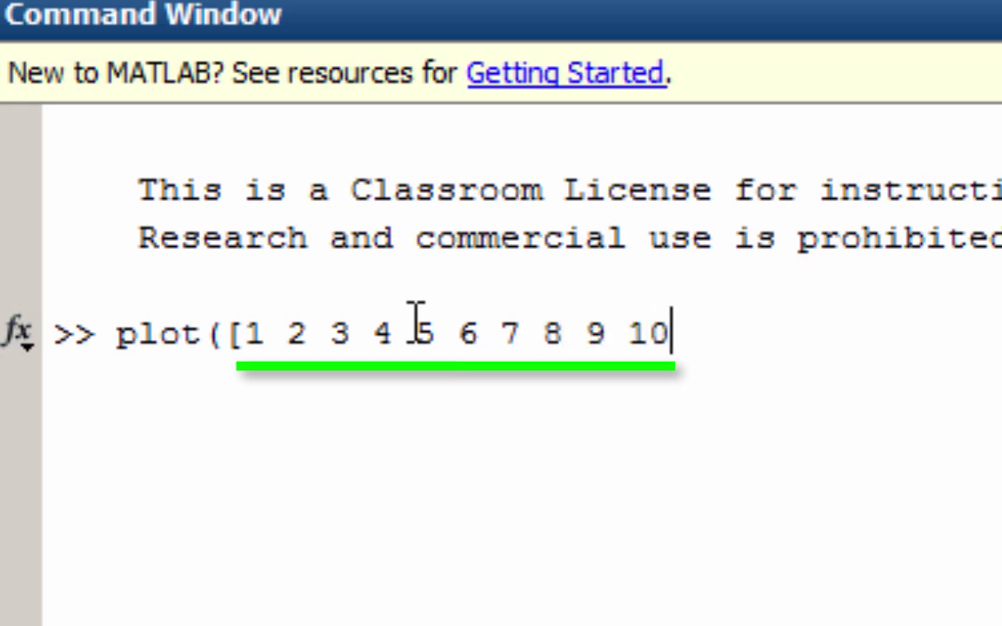
type("]")
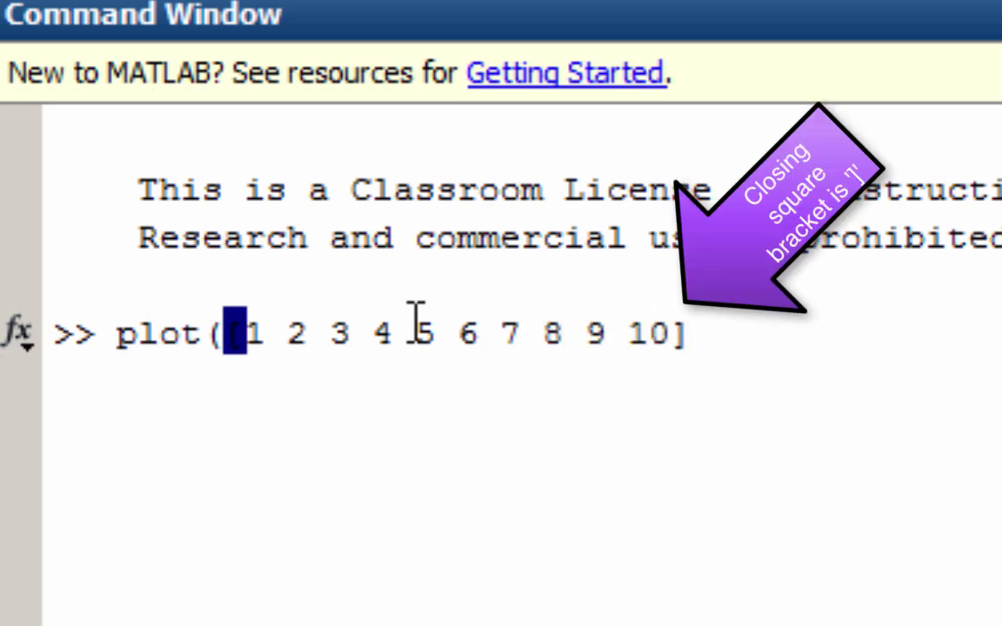
type(",[")
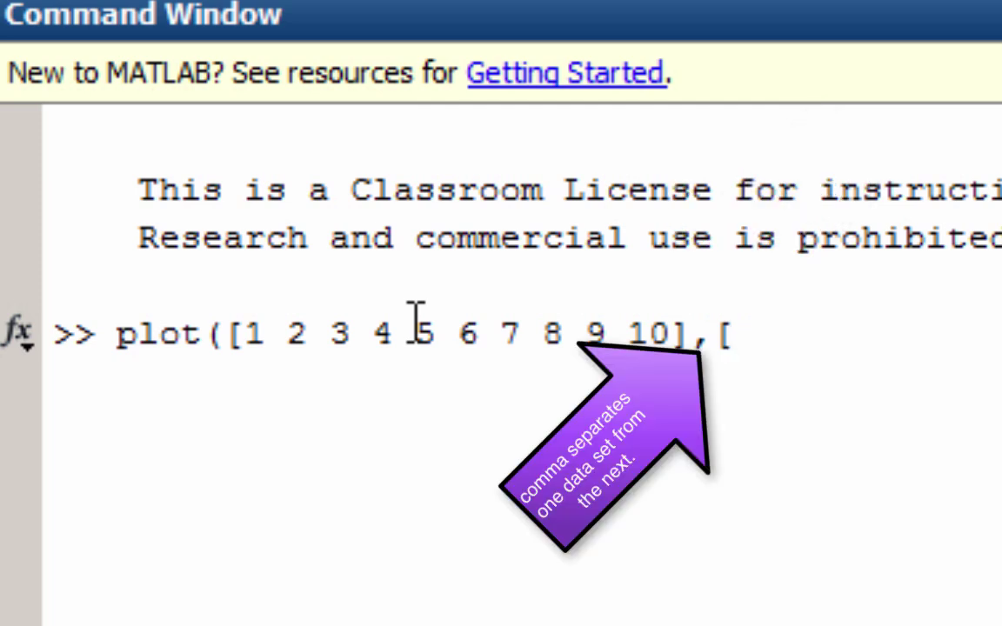
type("0.1 0.")
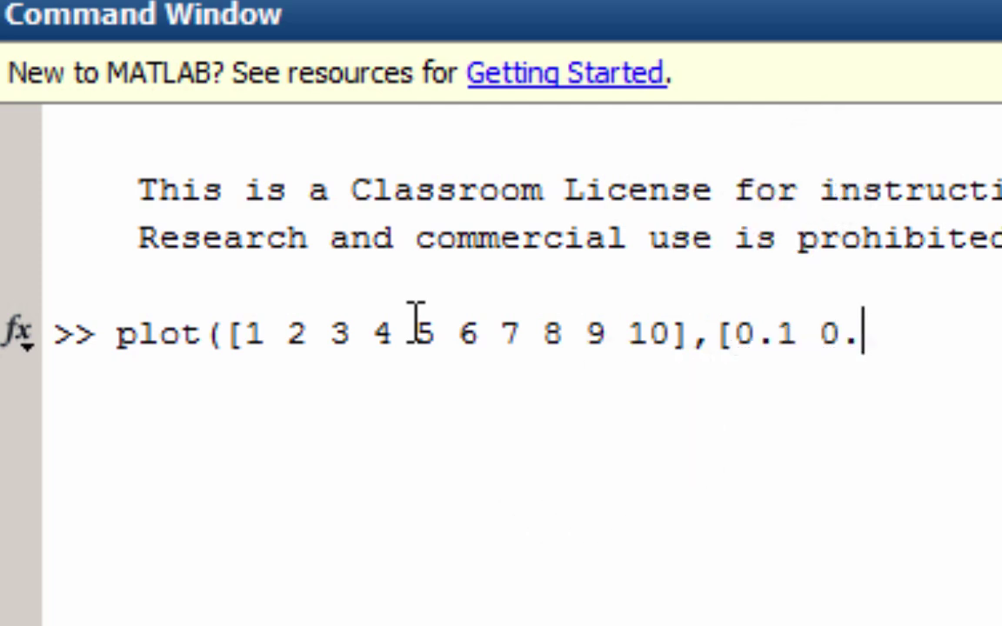
type("2 0.4 0")
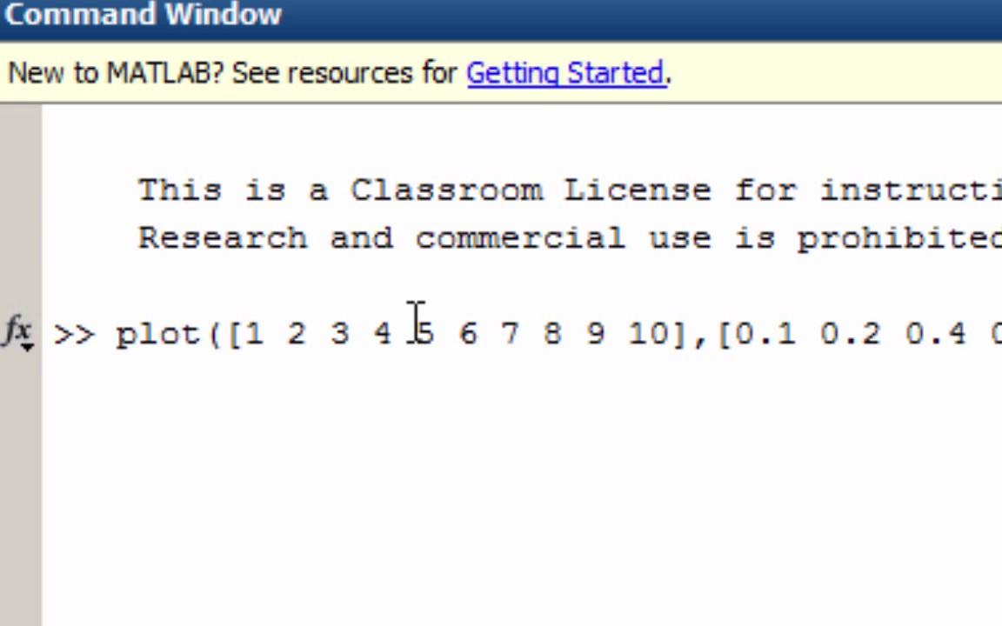
type(".5 0.1 0.2")
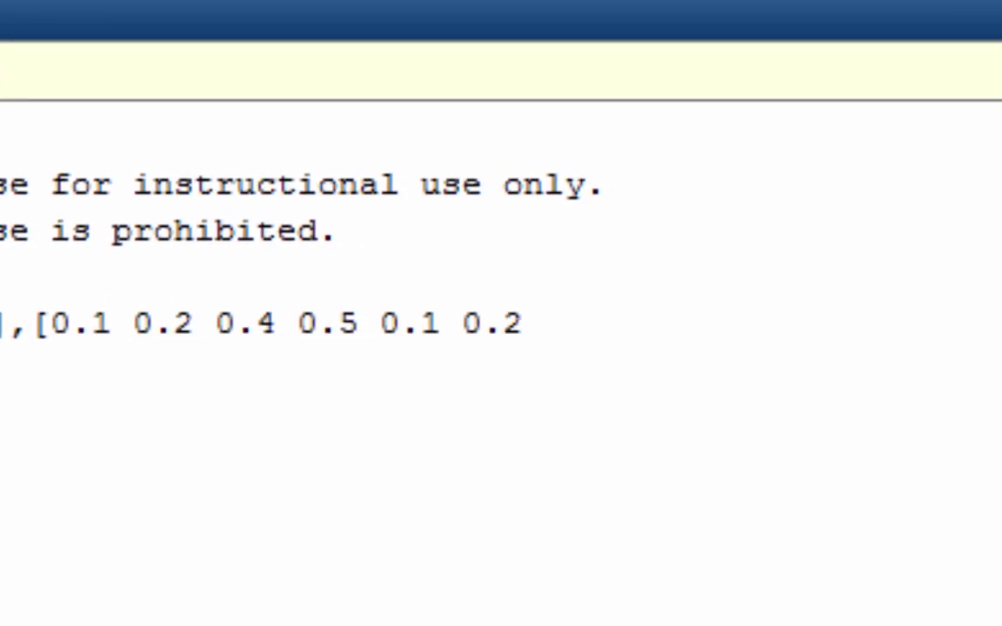
type(" 0.3 0.")
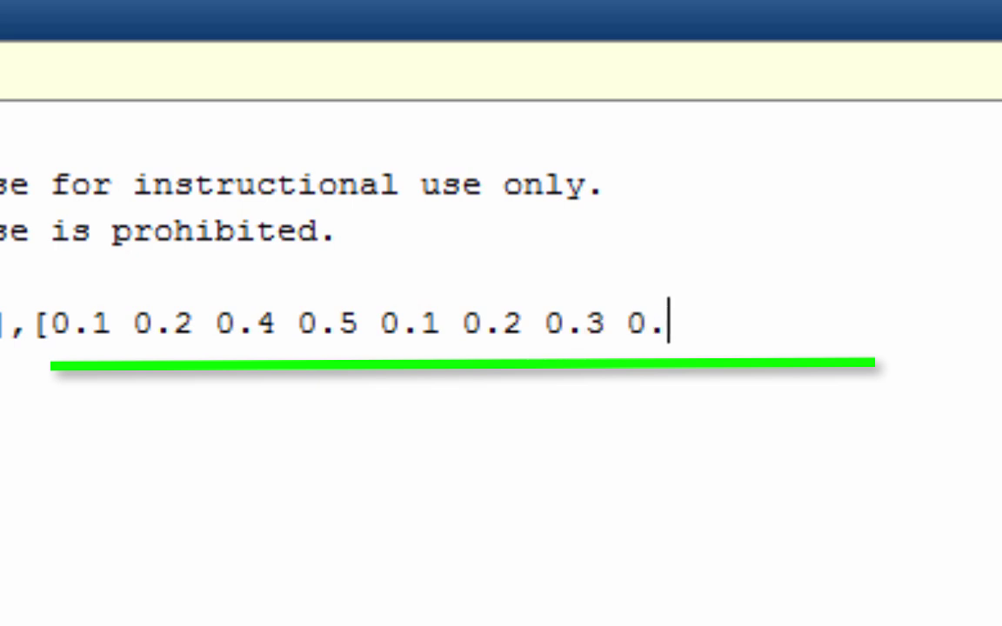
type("4")
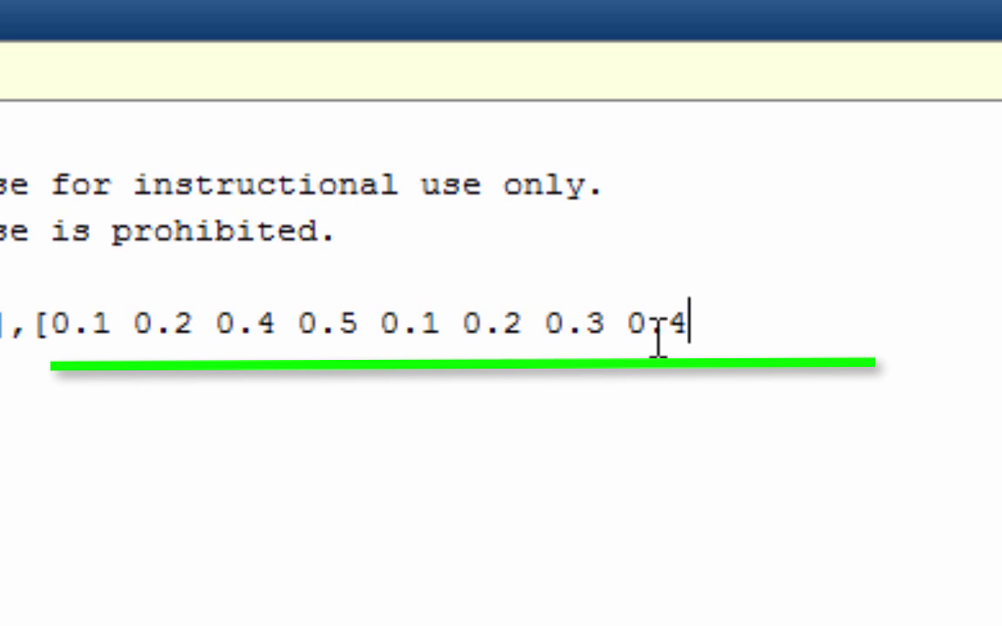
type("0.7 ")
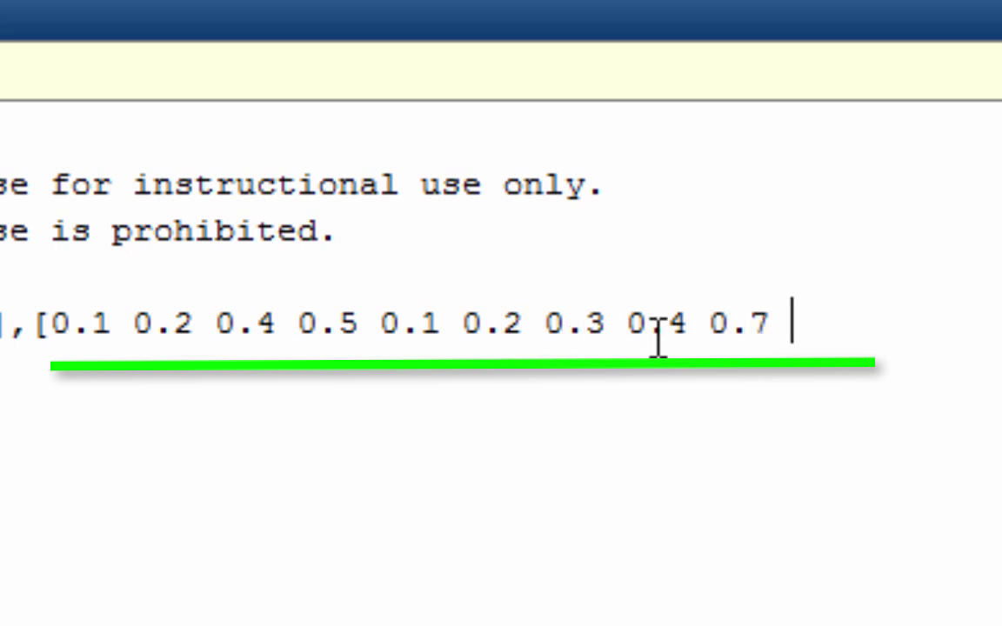
type("0.9]")
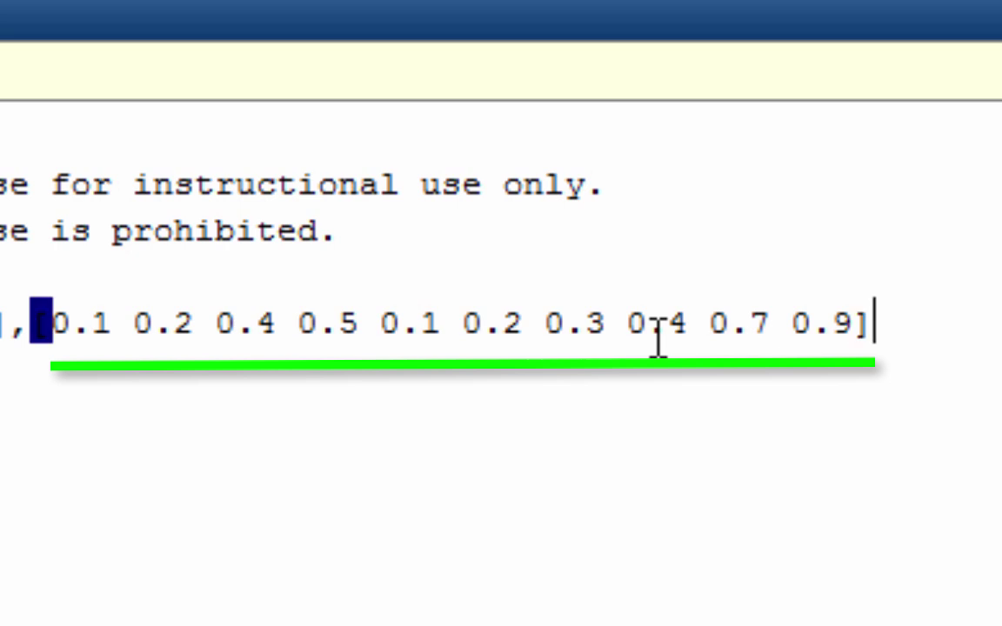
type(")")
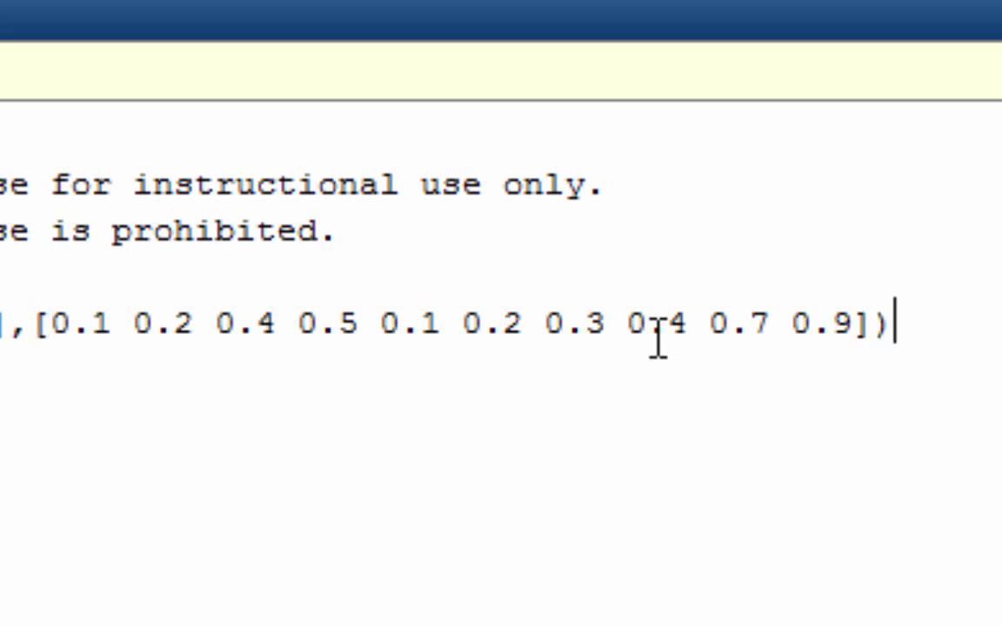
type(";")
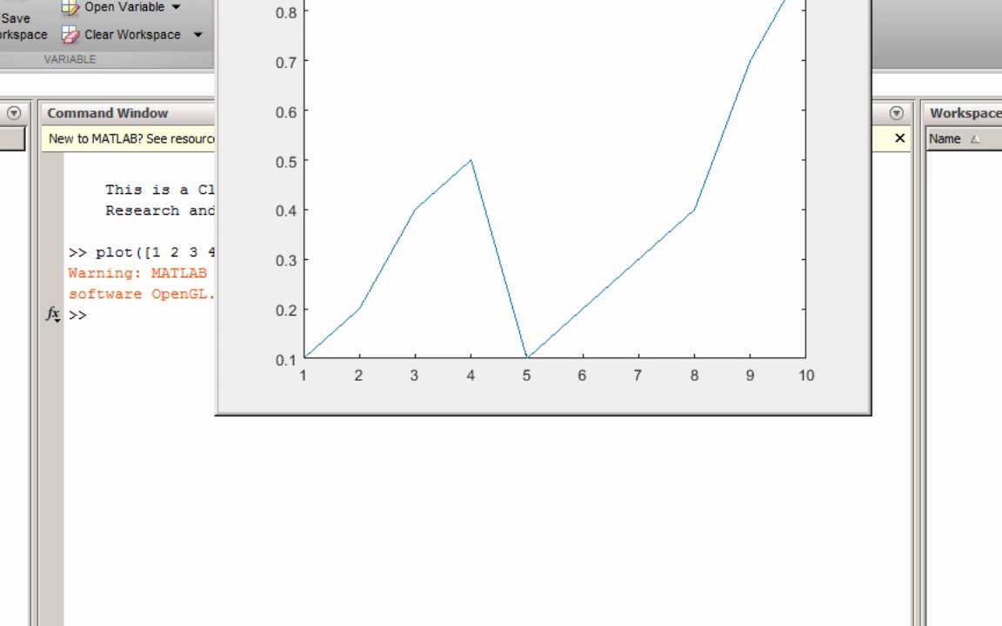
Bring the ten-point line graph figure into view, then close it.
left_click_drag(576, 4, 509, 58)
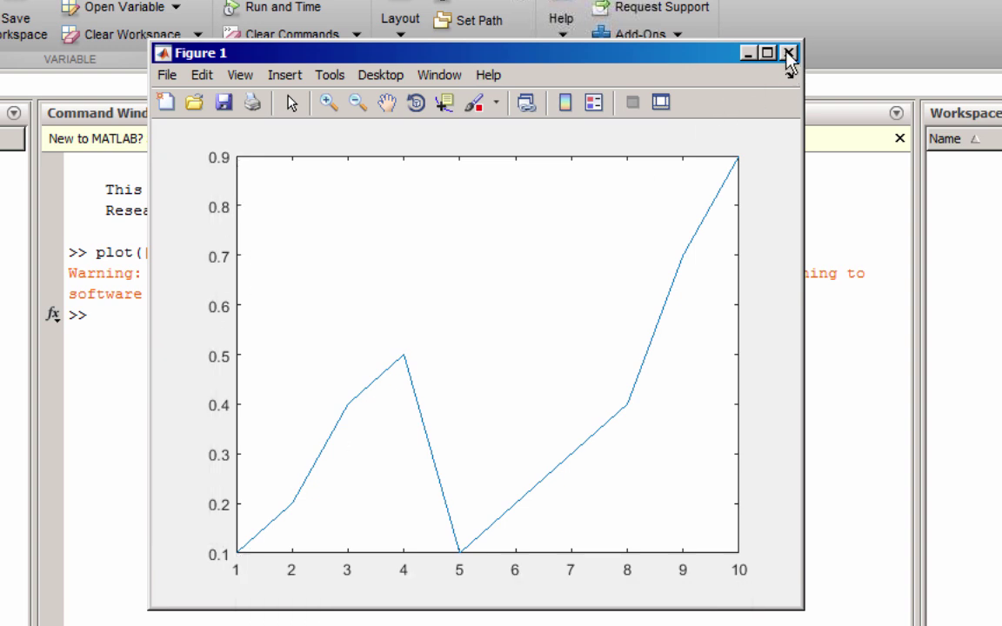
left_click(789, 56)
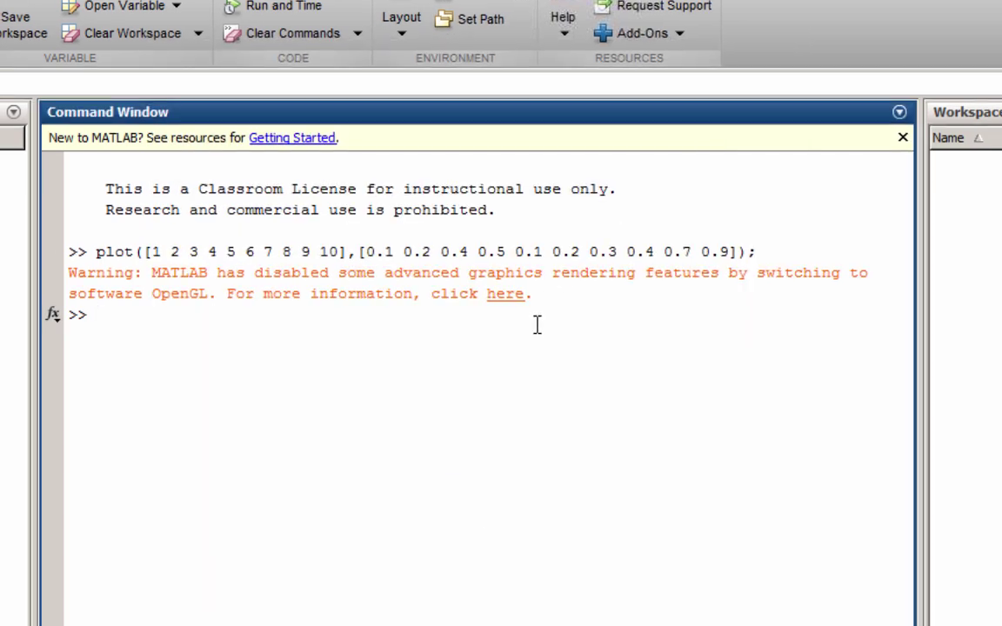
type("plo")
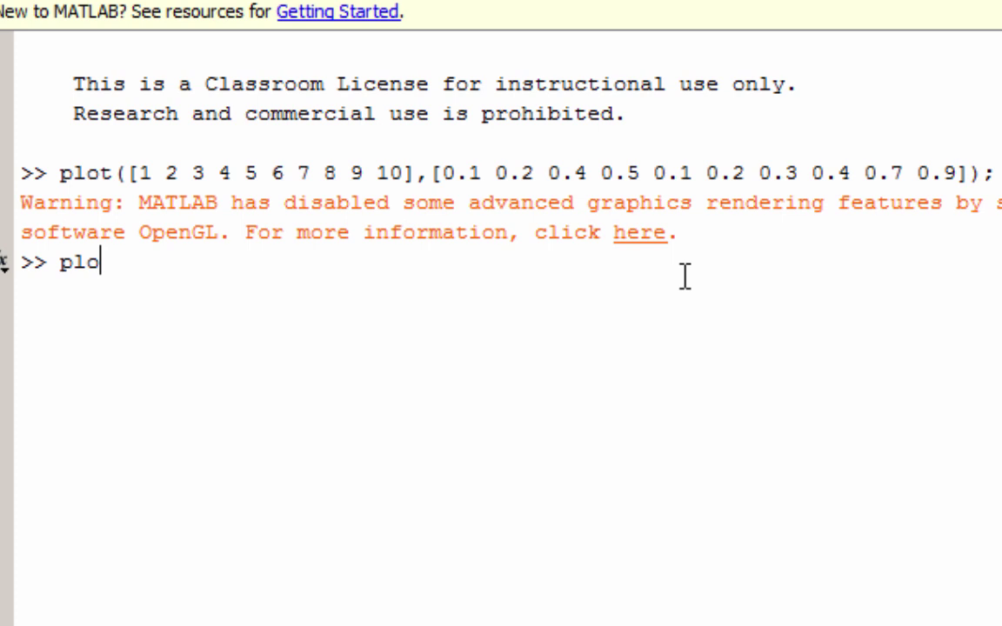
type("t([")
type("1 2 3 4 ")
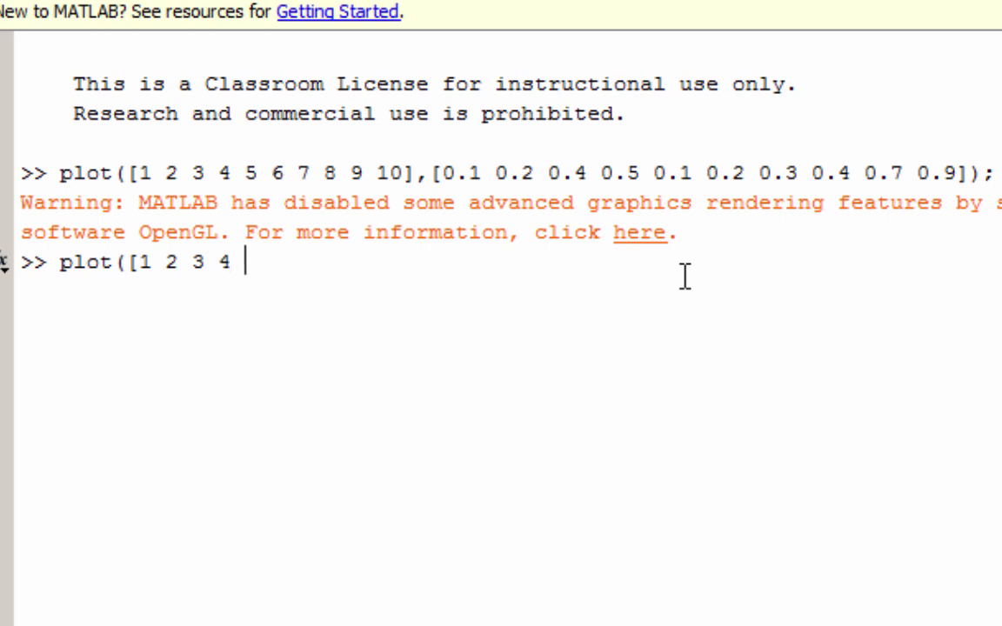
type("5 6 7 ")
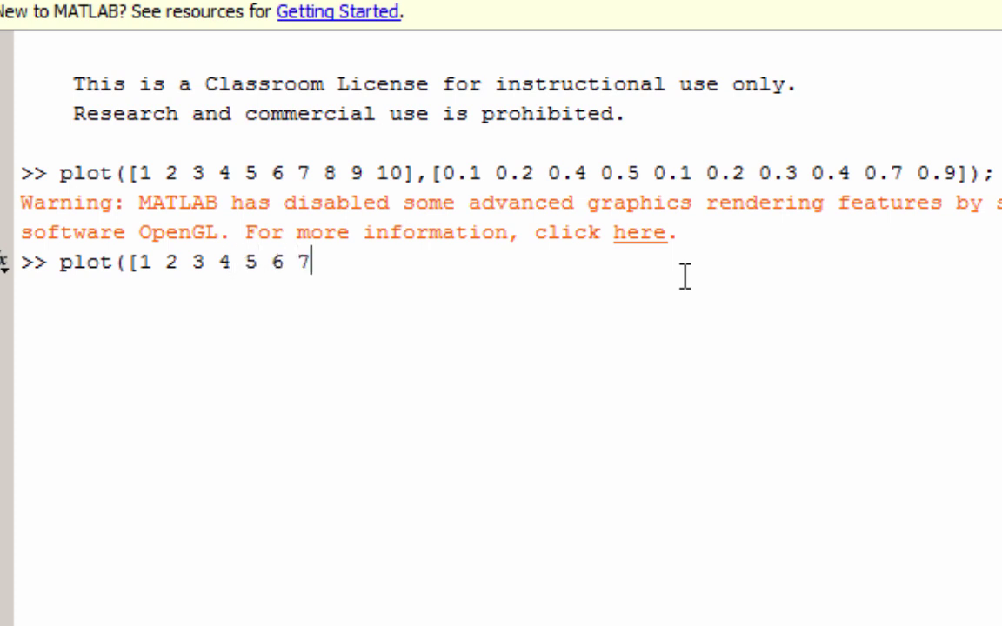
type("8 9 10")
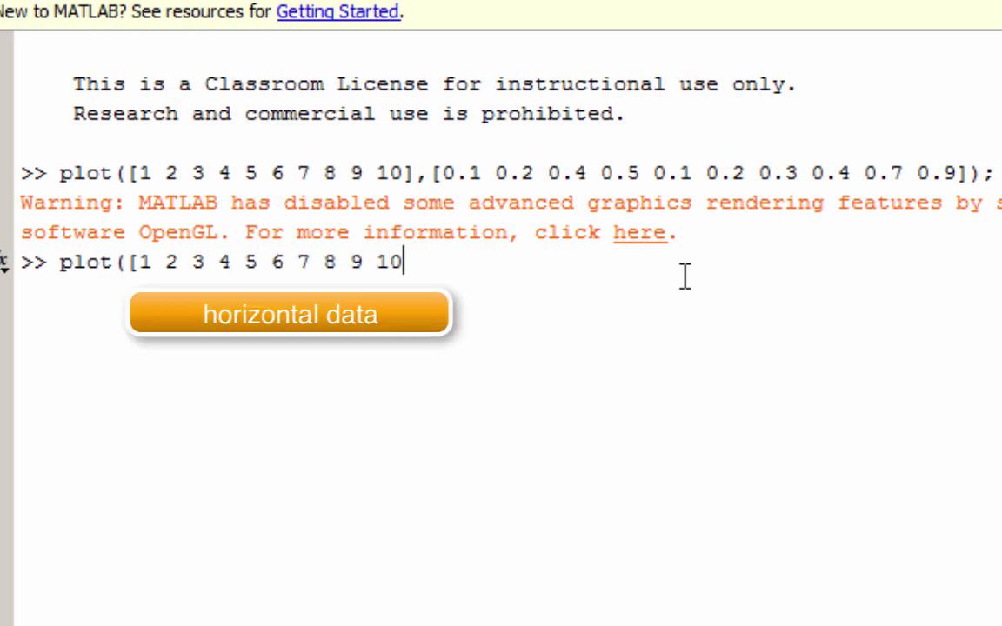
type("],[")
type("100 200 ")
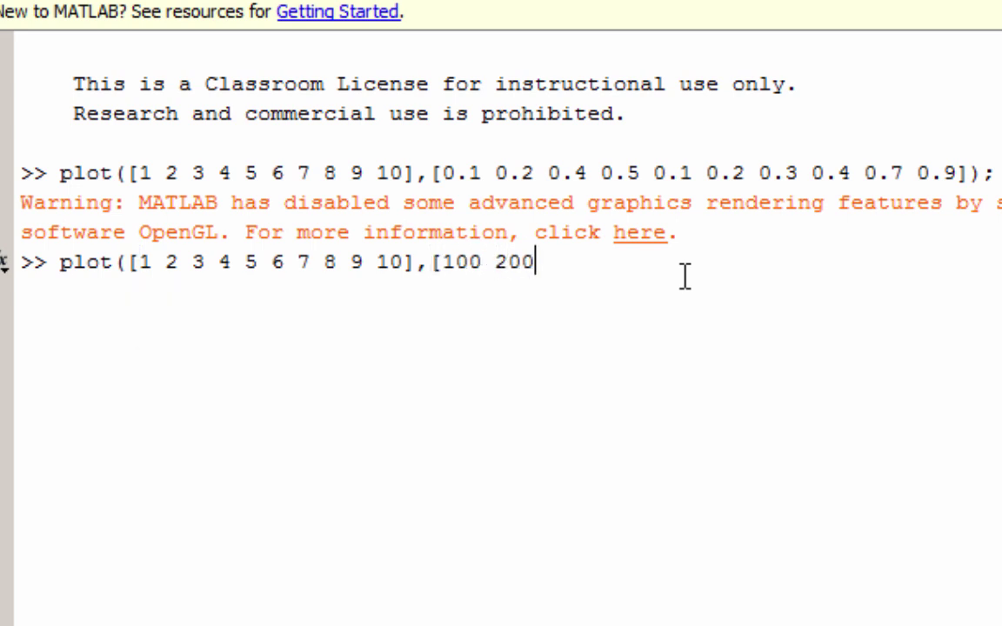
type("300 40")
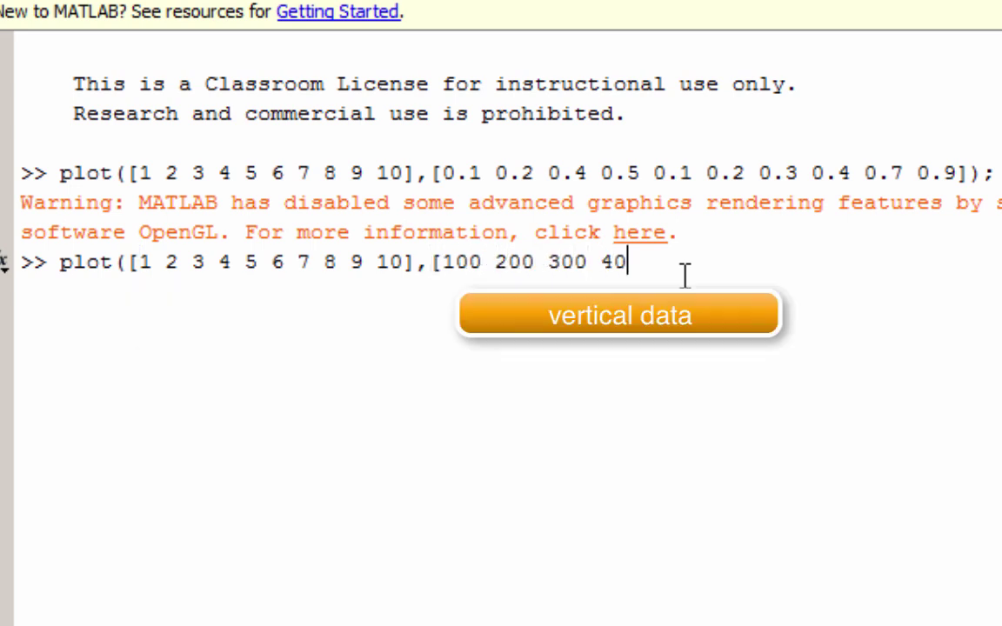
type("0 500 6")
type("00 700 ")
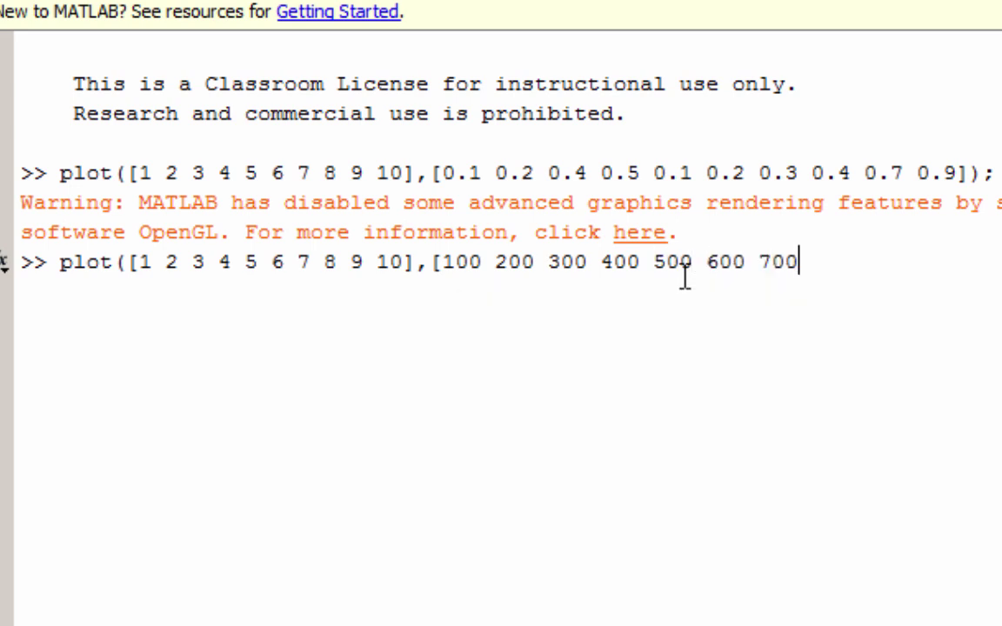
type("8")
type("50 900 ")
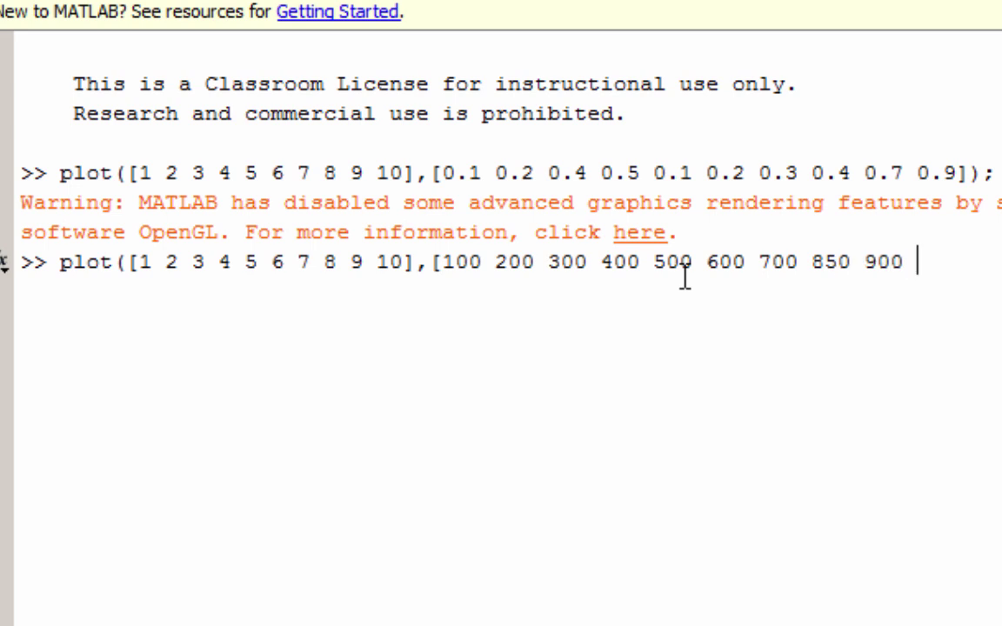
type("1000")
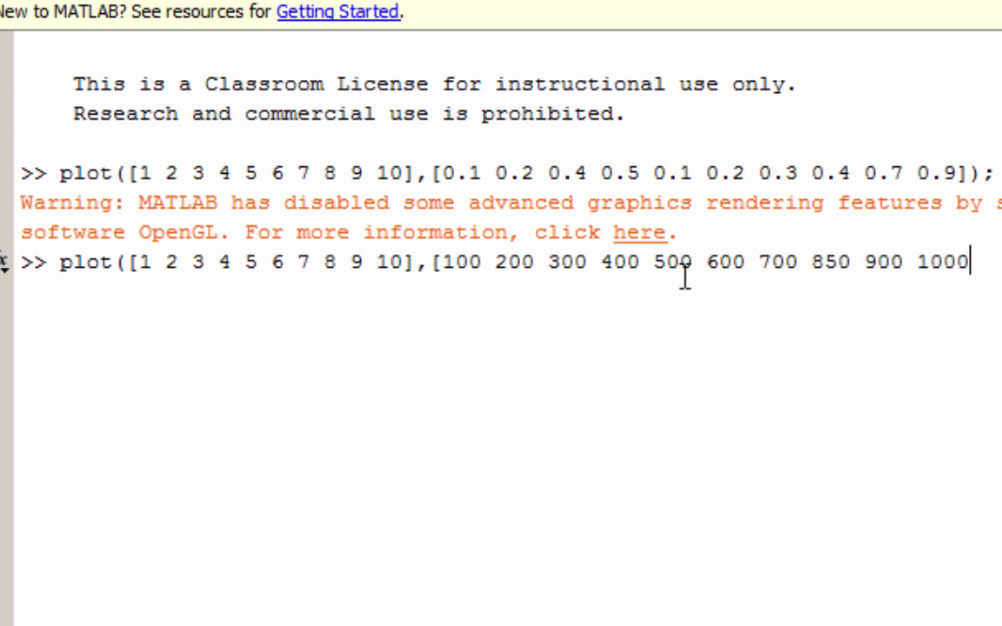
type("]")
type(",")
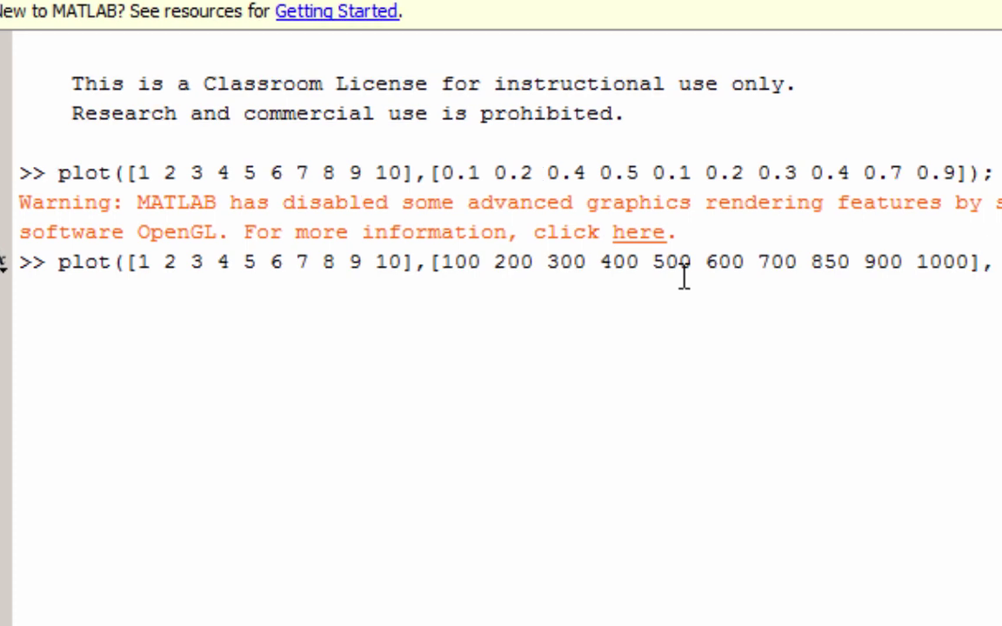
type("'")
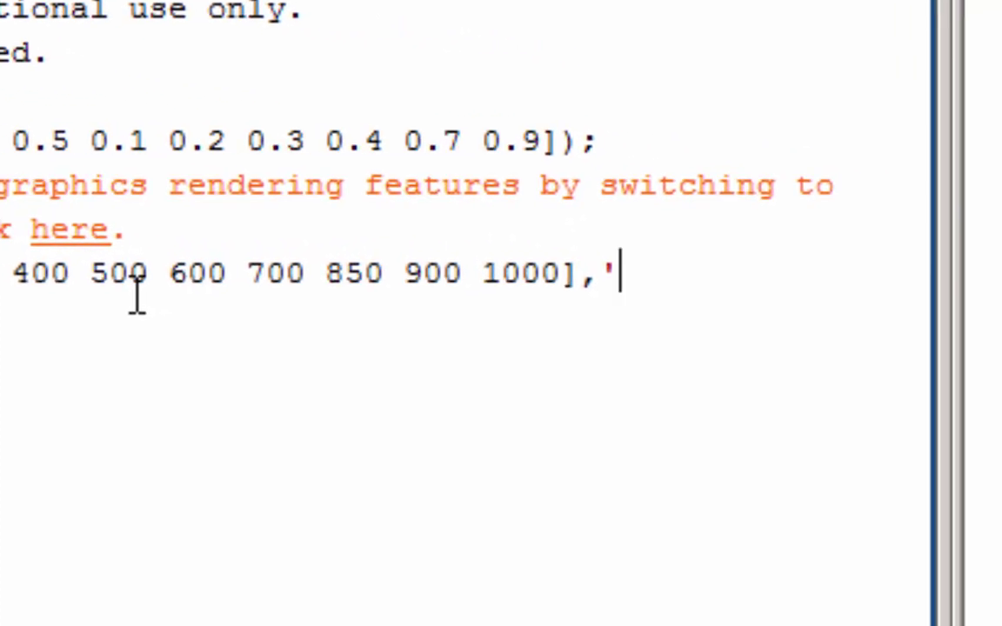
type("o")
type("-")
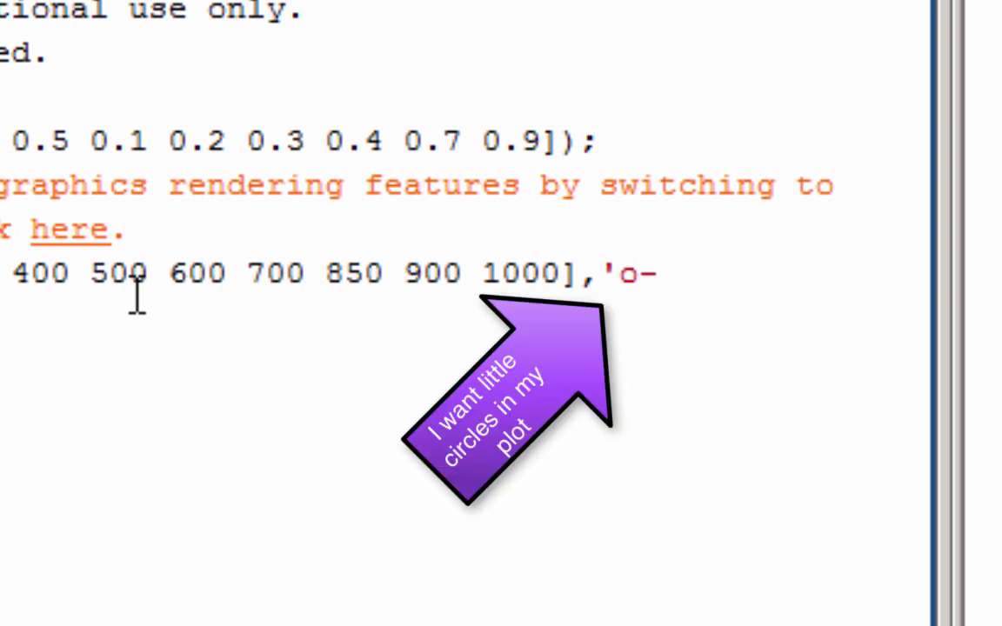
type("'")
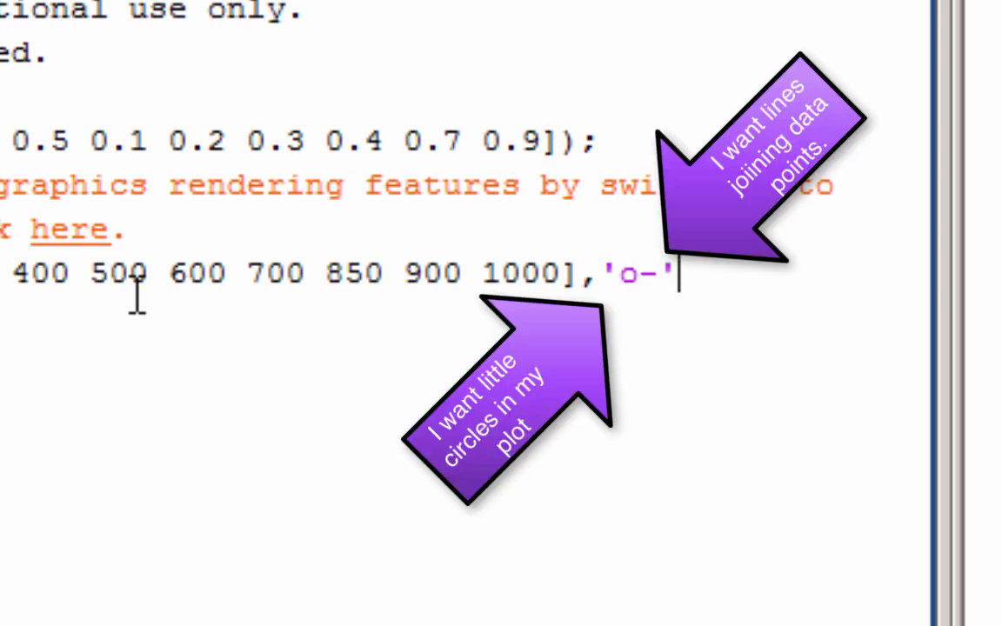
type(")")
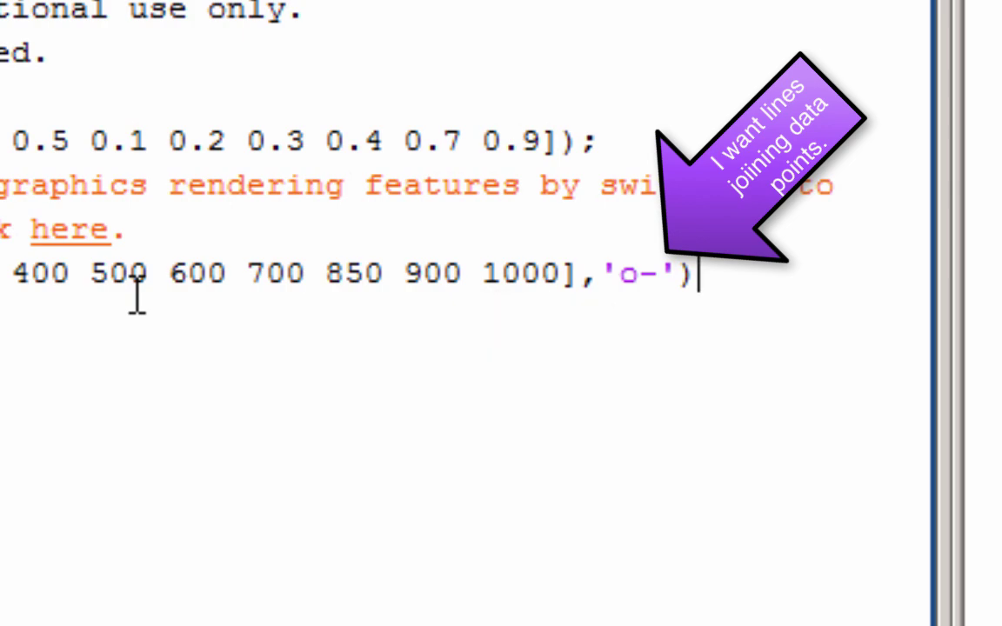
type(";")
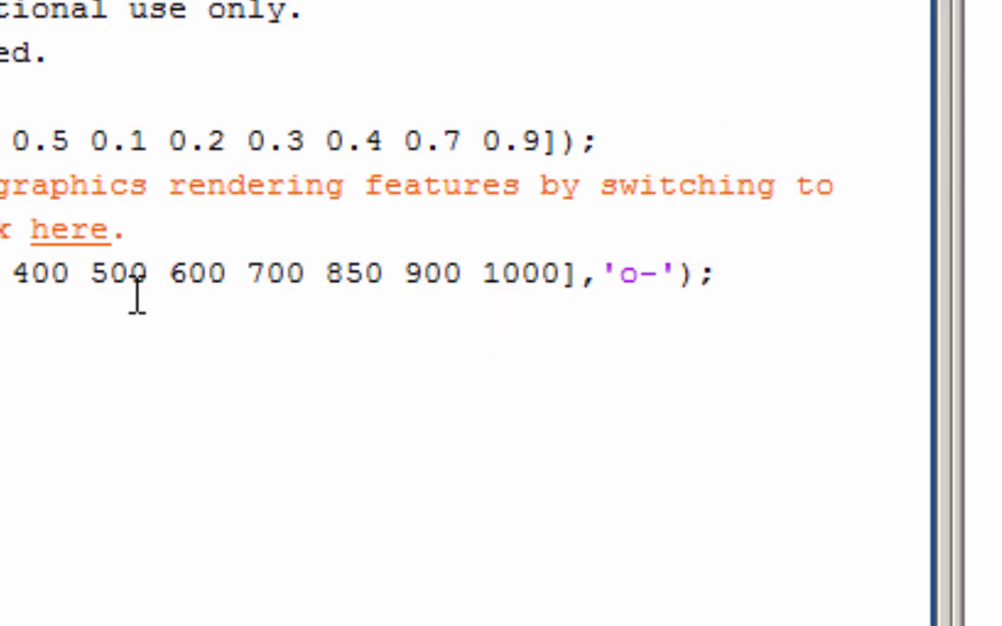
Run the plot command to draw circle markers joined by a line from 100 to 1000, then return to the main window.
key("Return")
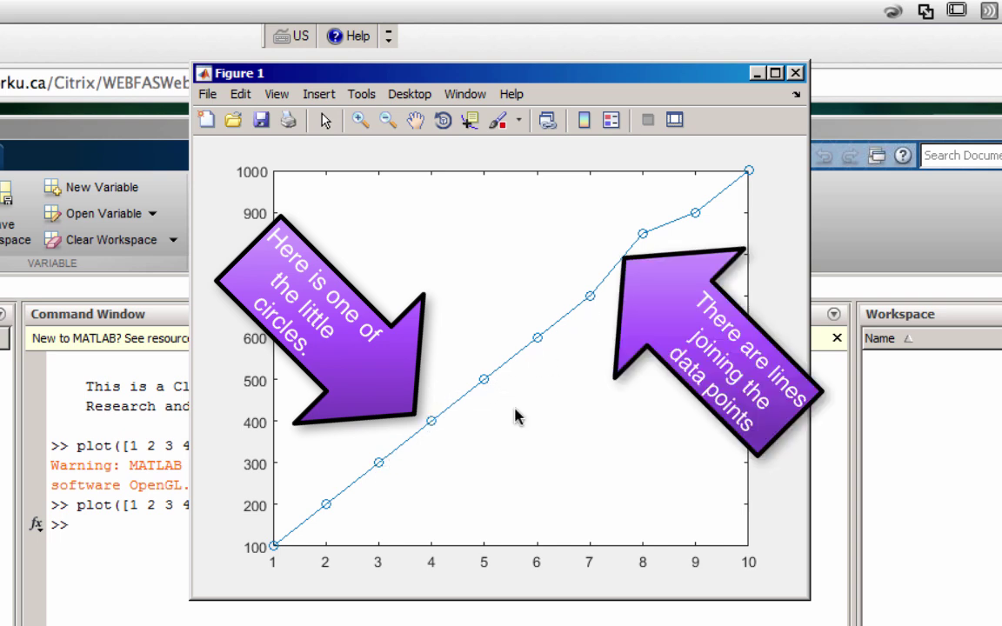
left_click(375, 623)
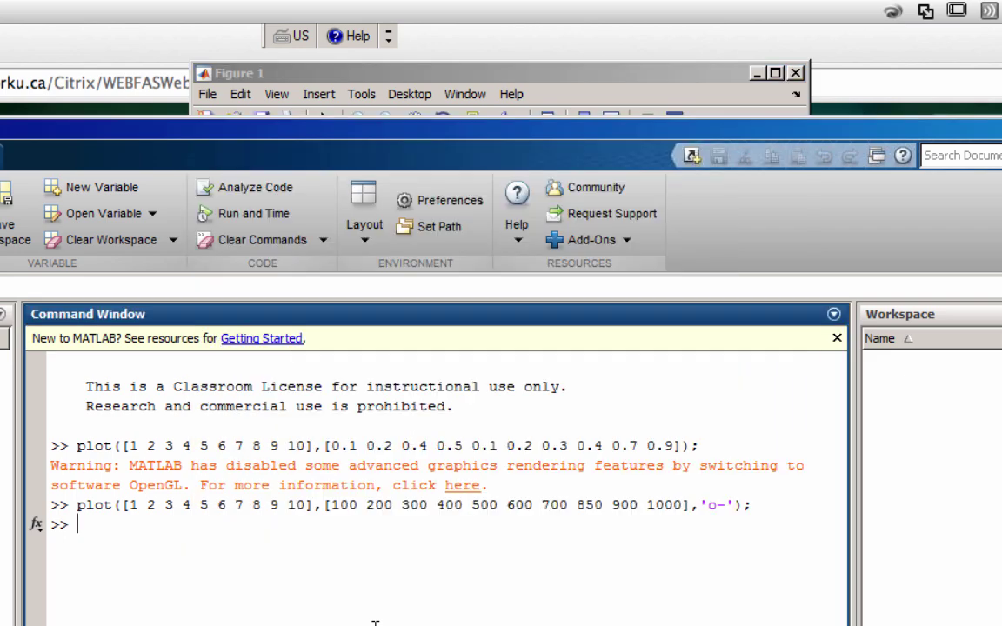
Title the plot 'This is my super plot' and add x- and y-axis labels with their units.
type("title(")
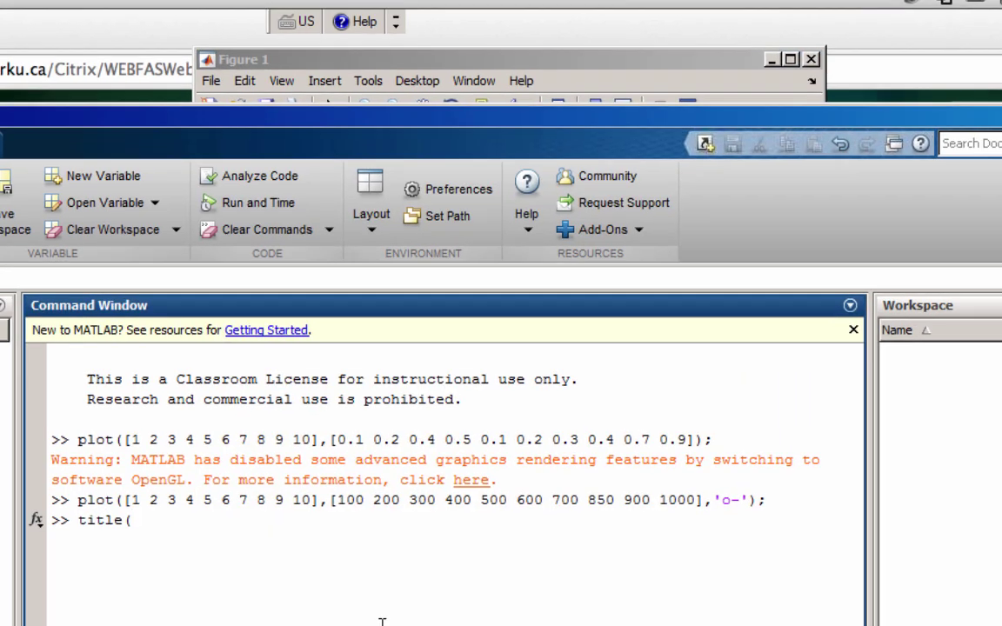
type("'")
type("This is my")
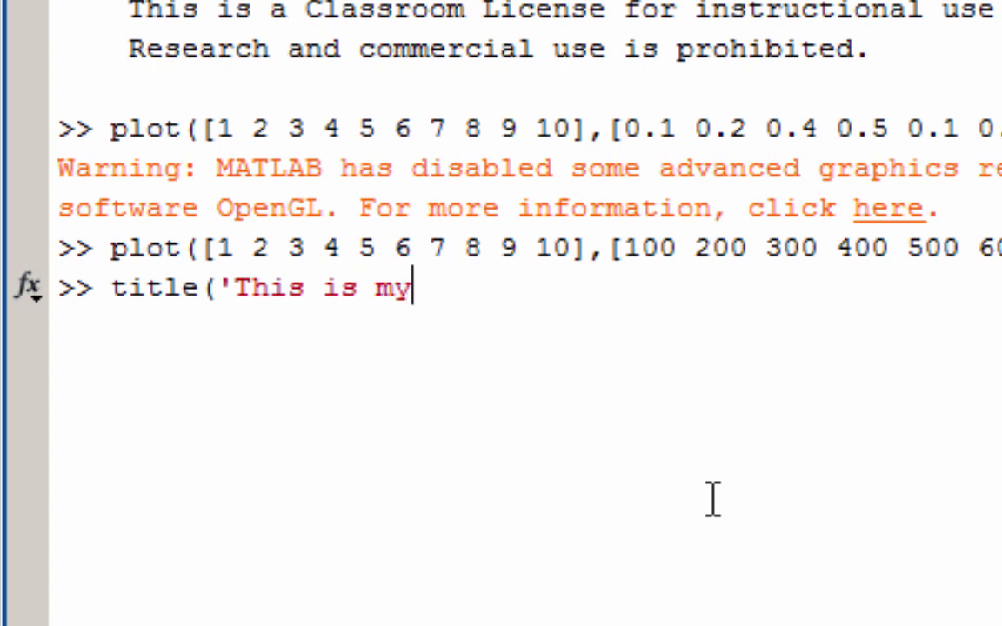
type(" super plot'")
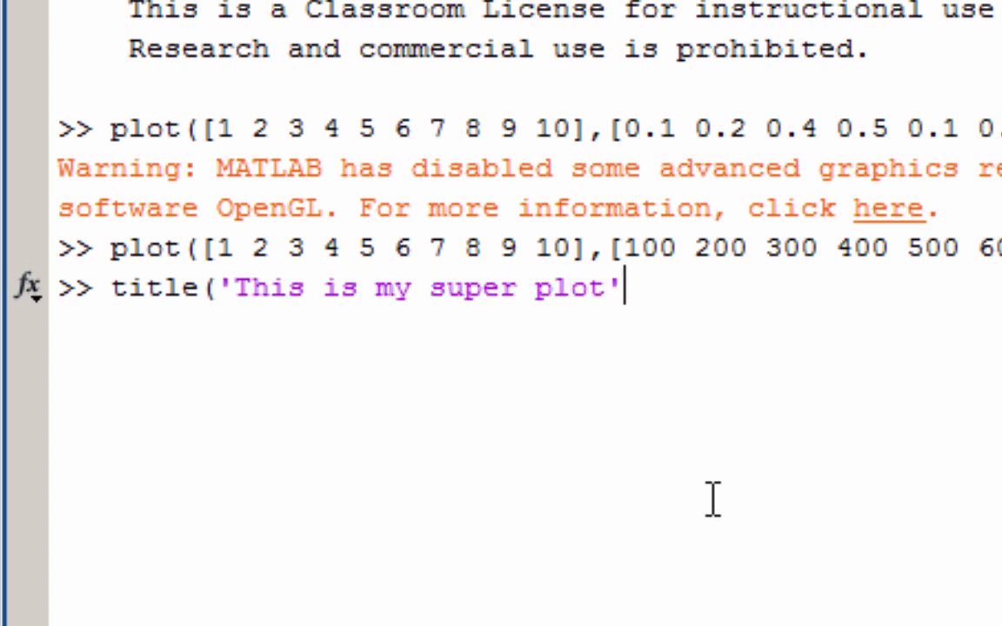
type(")")
type(";")
key("Return")
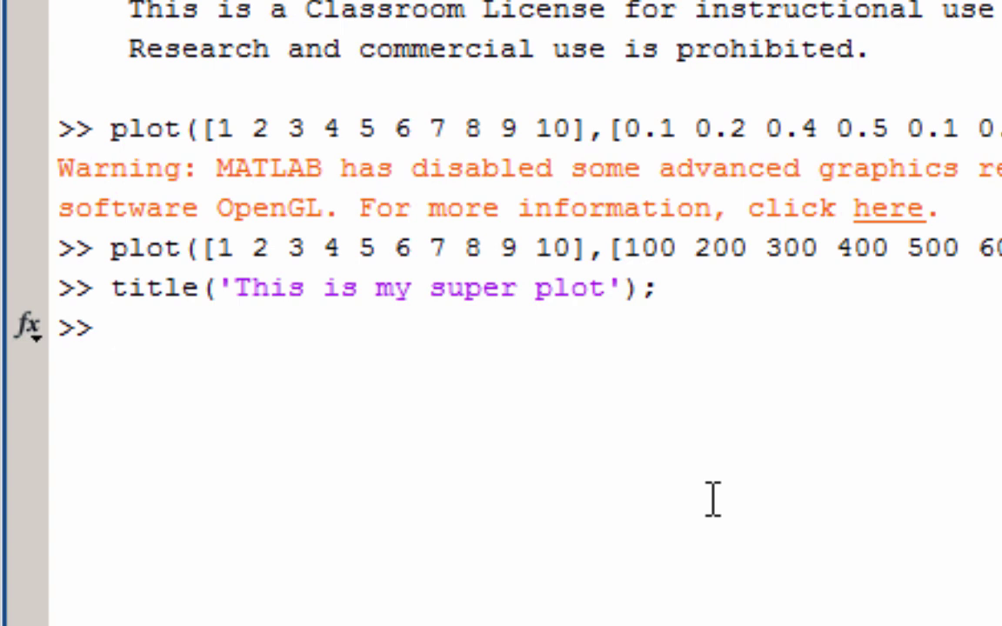
type("xla")
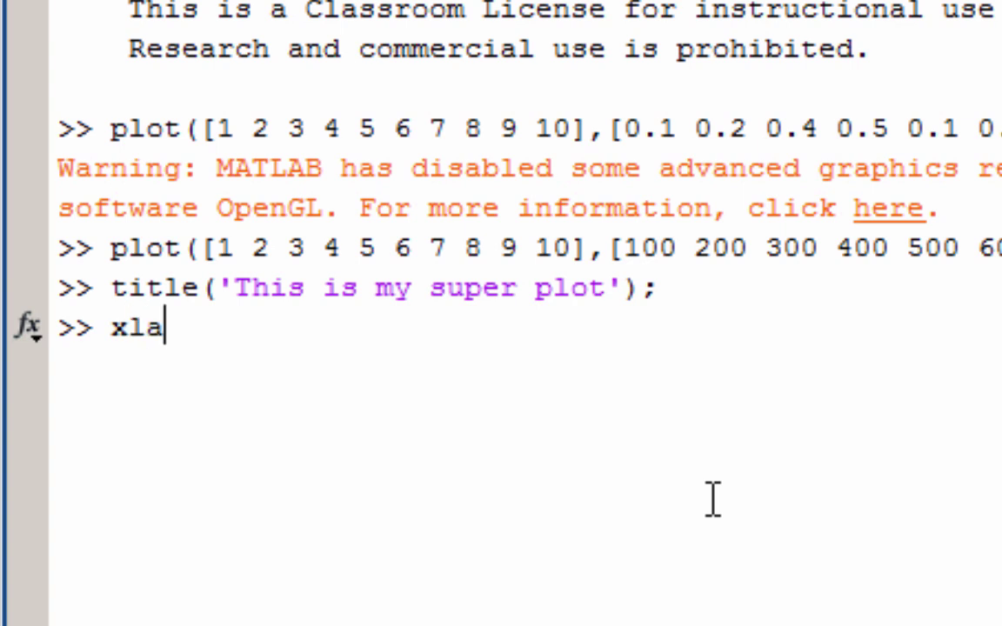
type("bel('")
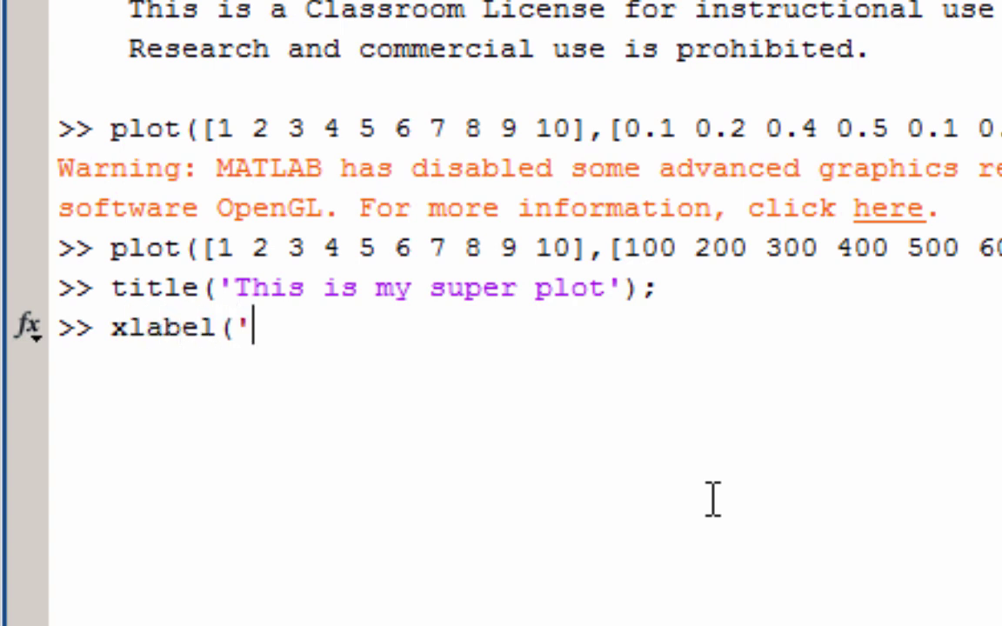
type("This is the e")
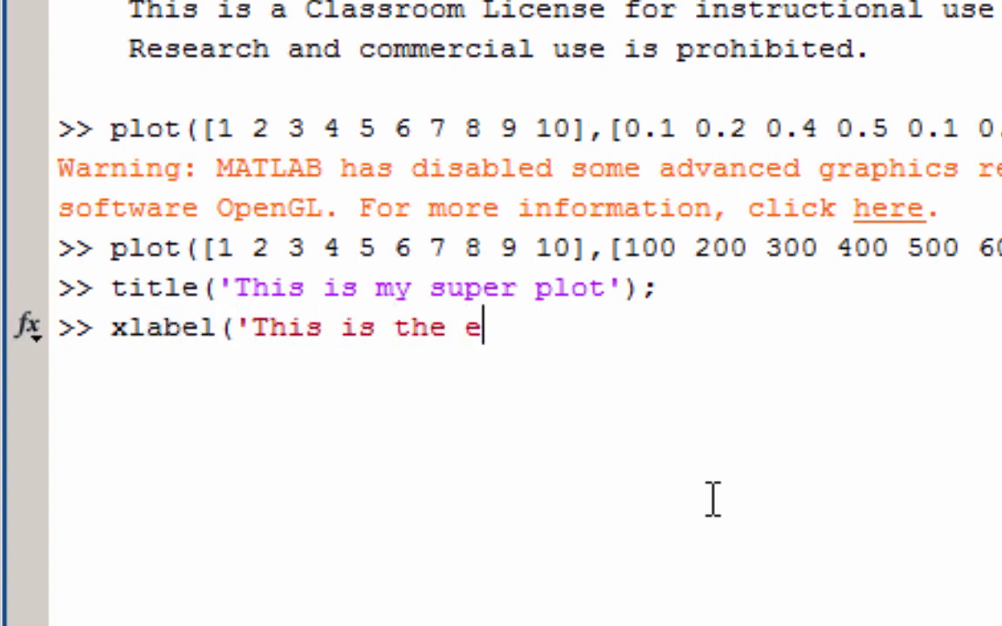
type("x")
key("BackSpace")
key("BackSpace")
type("x-axis")
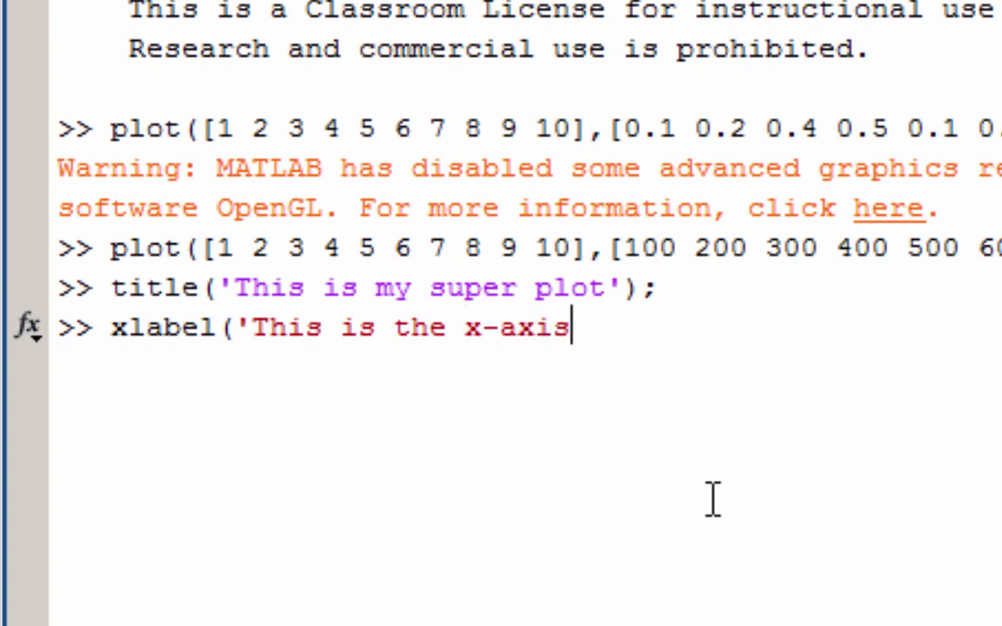
type(" (these are my")
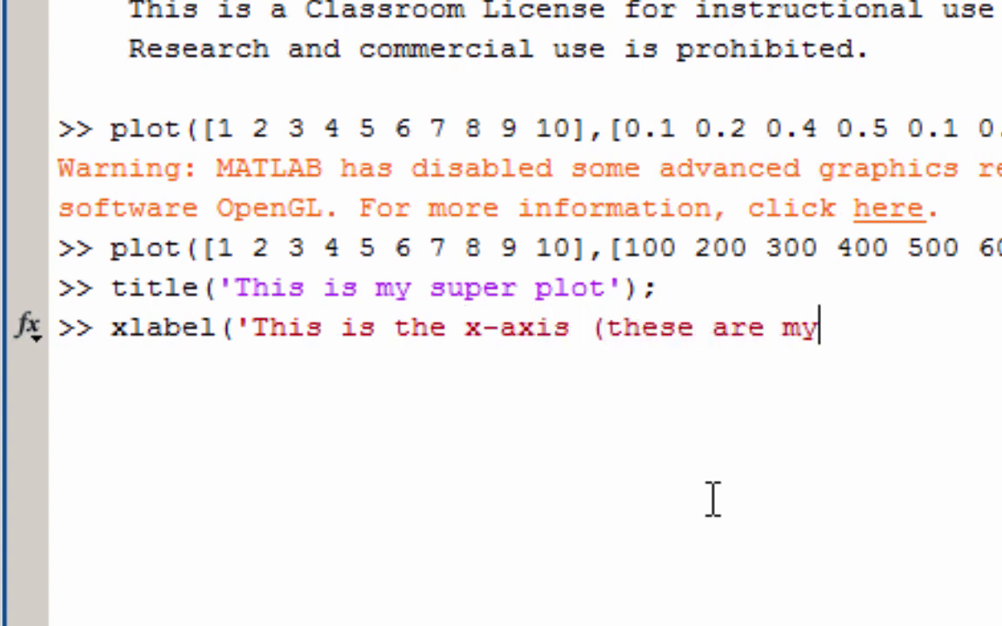
type(" units)'")
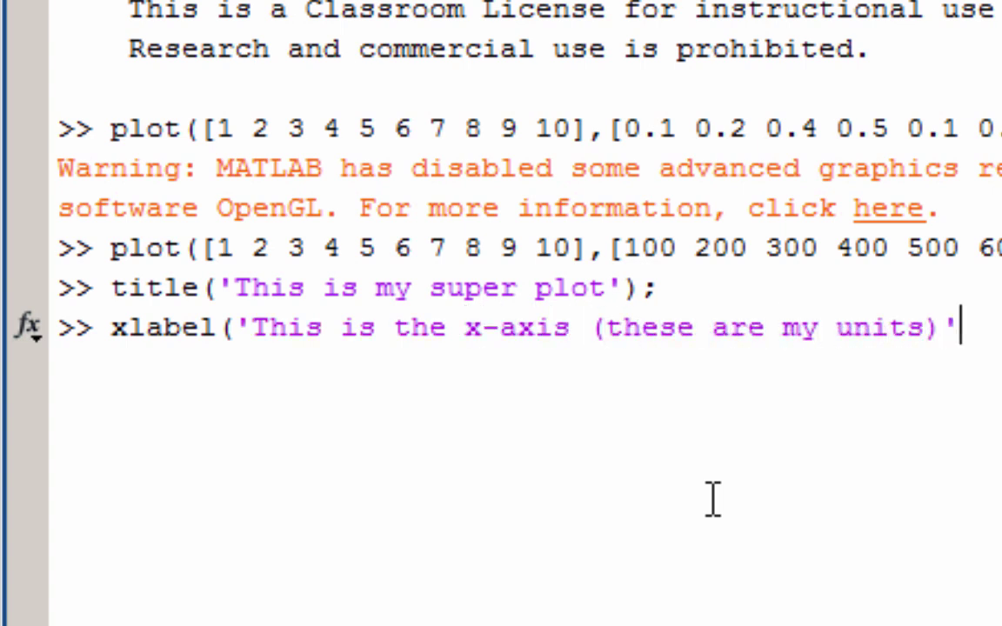
type(");")
key("Return")
type("y")
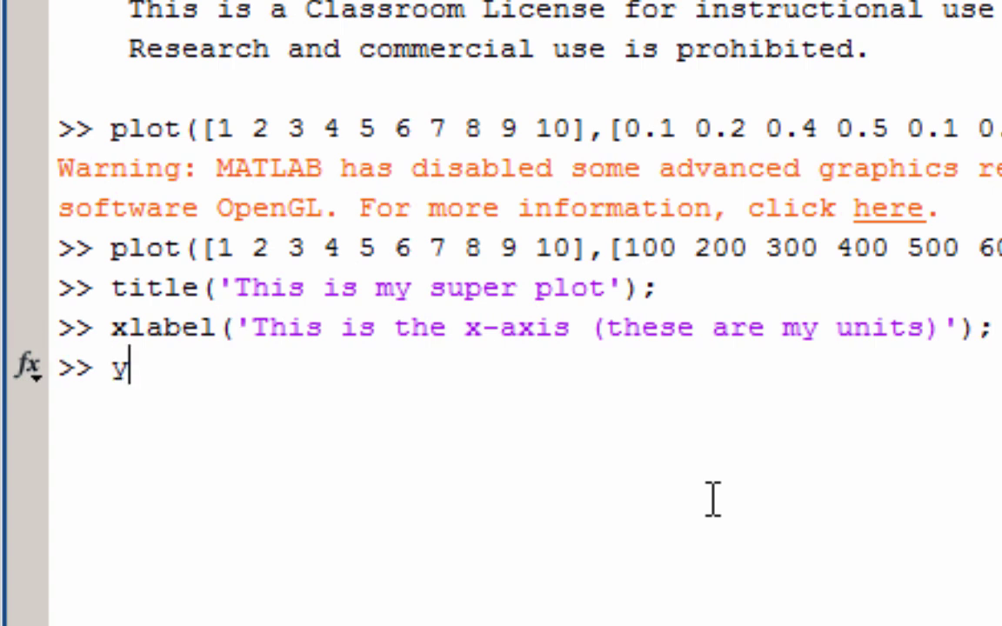
type("label('T")
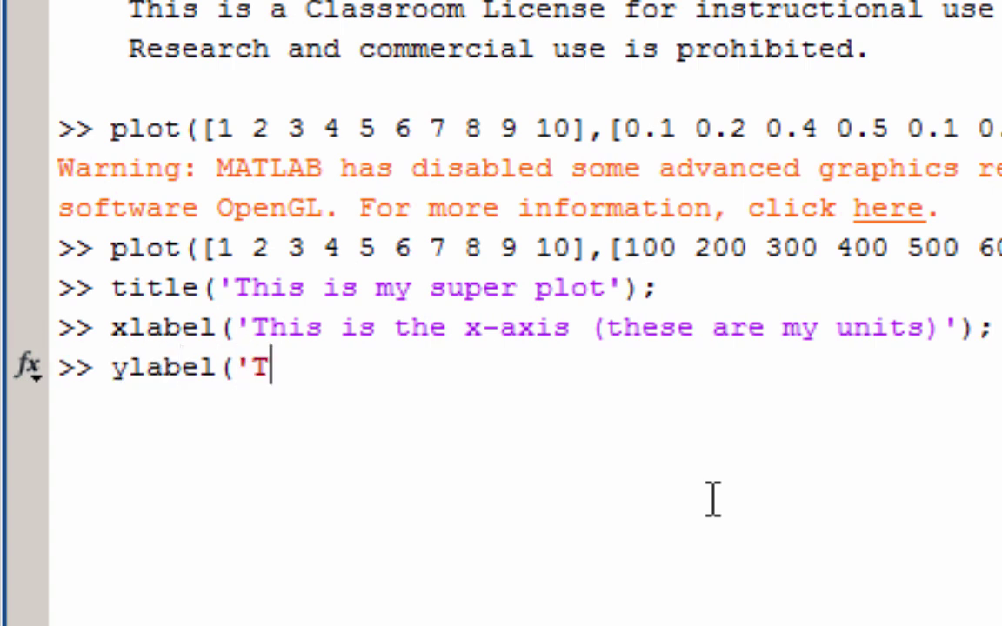
type("hi sis ")
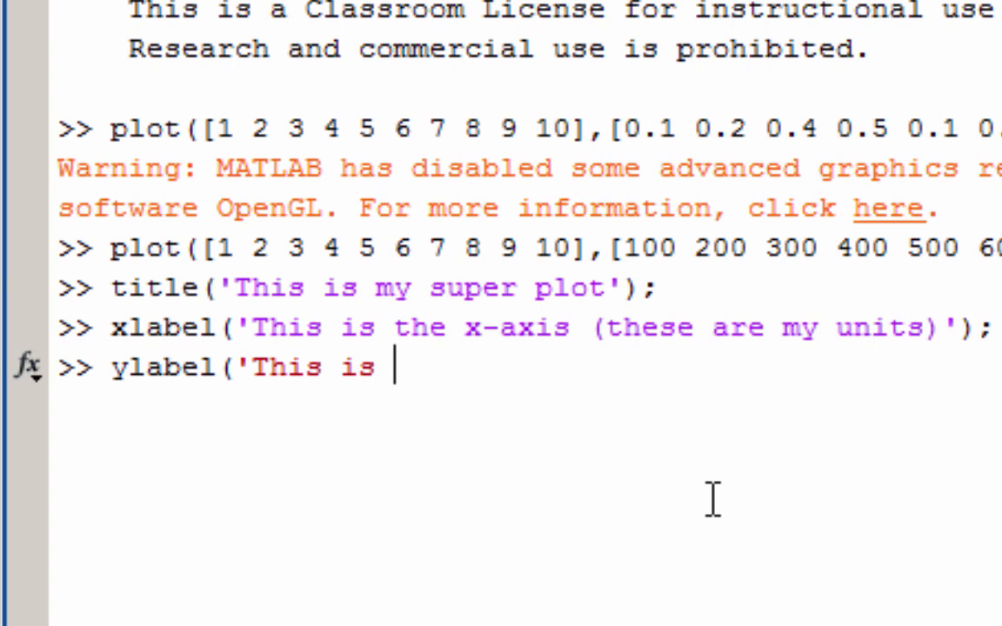
type("the y-axis")
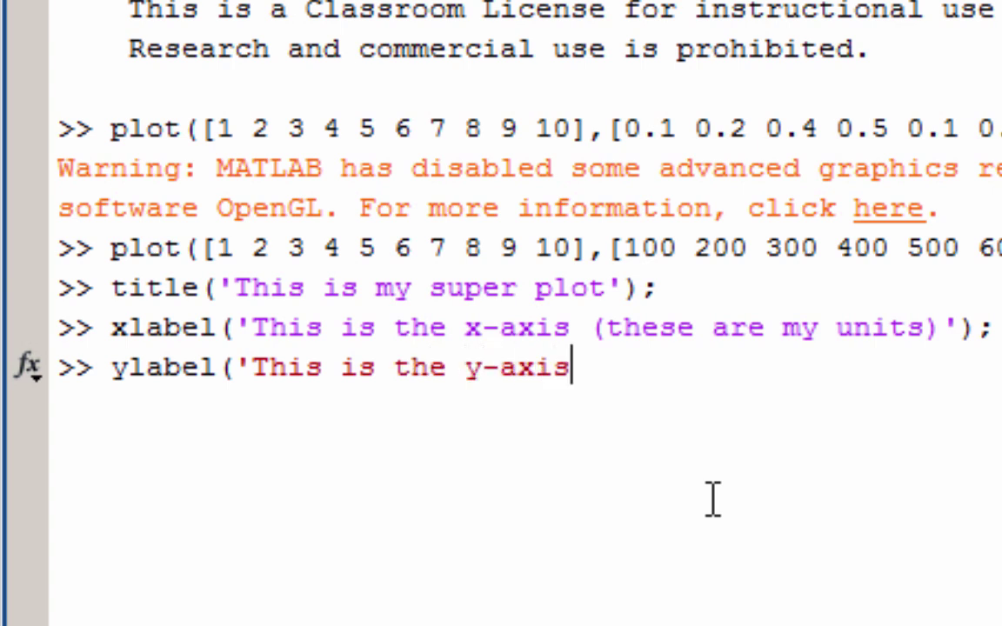
type(" (theses are my")
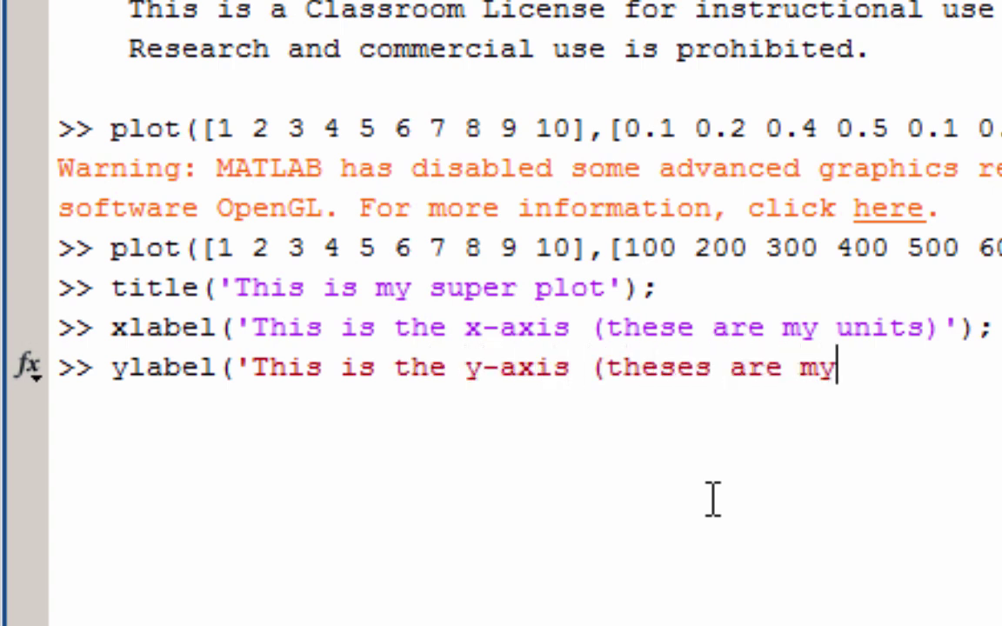
type(" units)');")
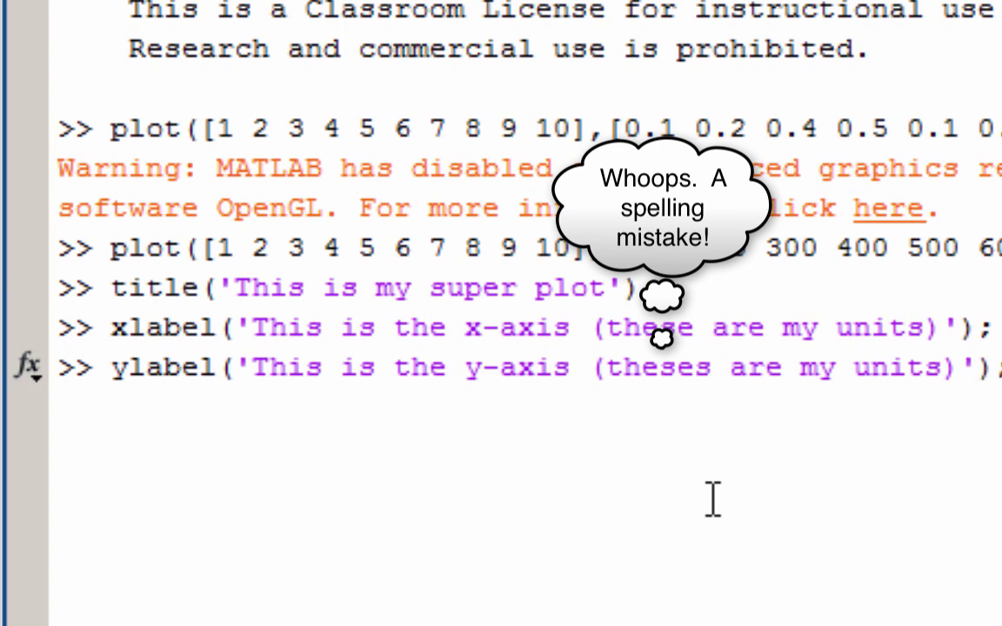
key("Return")
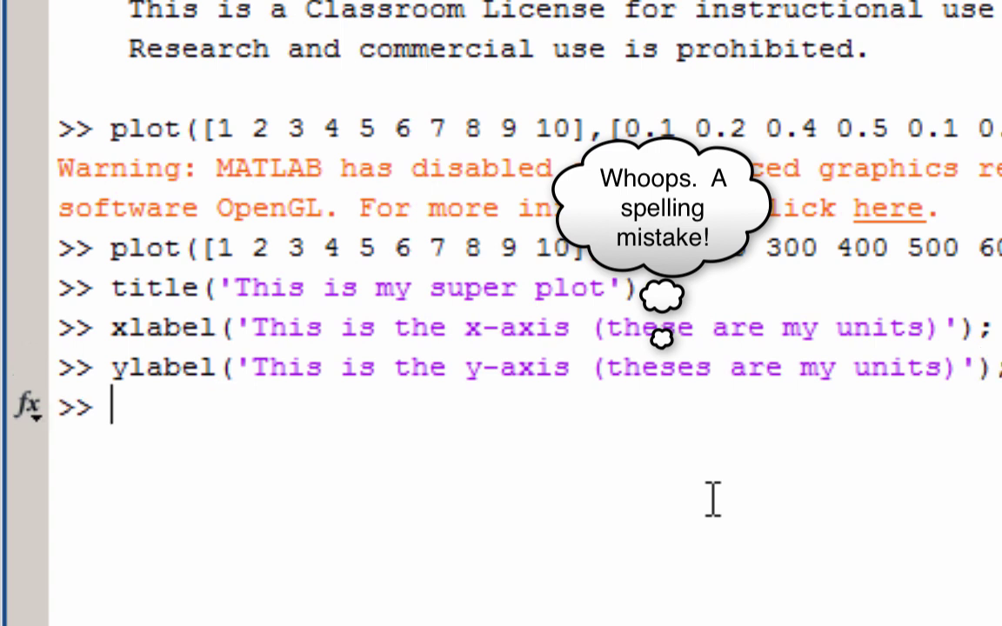